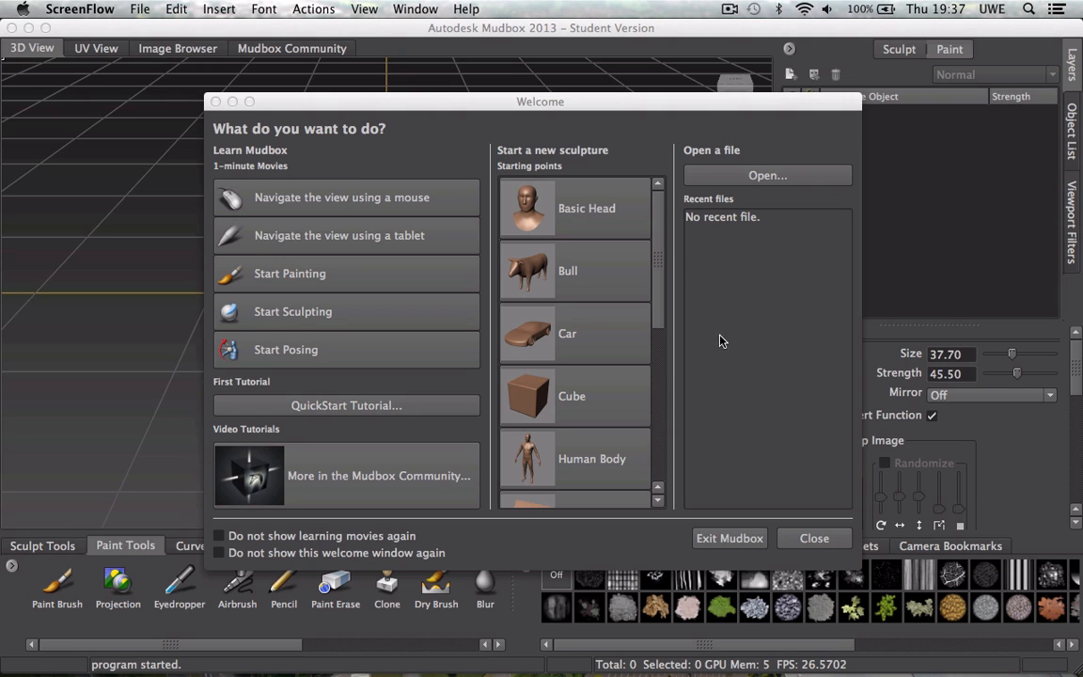
Start a new sculpture from the Plane starting point and bring up the sculpting tools.
scroll(634, 329, "down", 4)
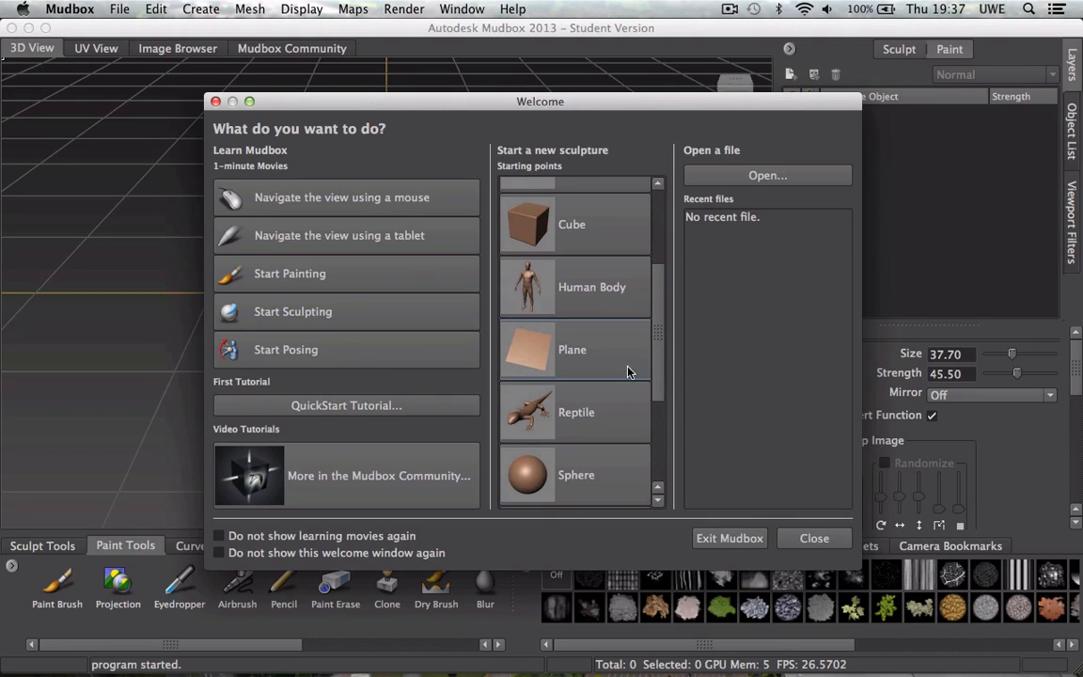
left_click(544, 360)
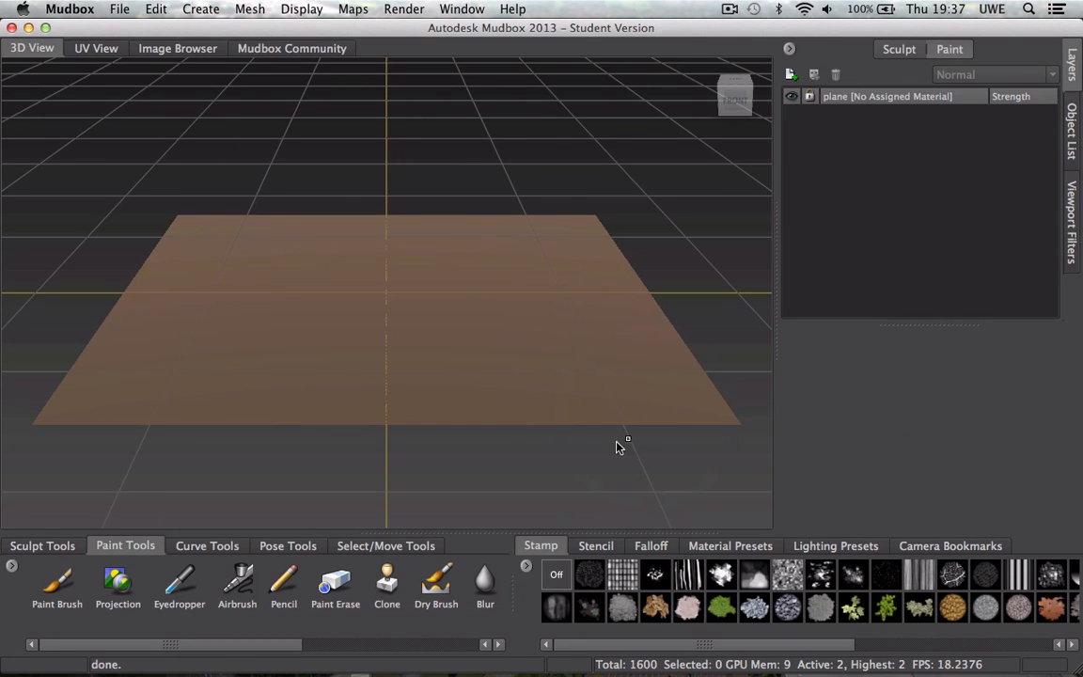
left_click(40, 547)
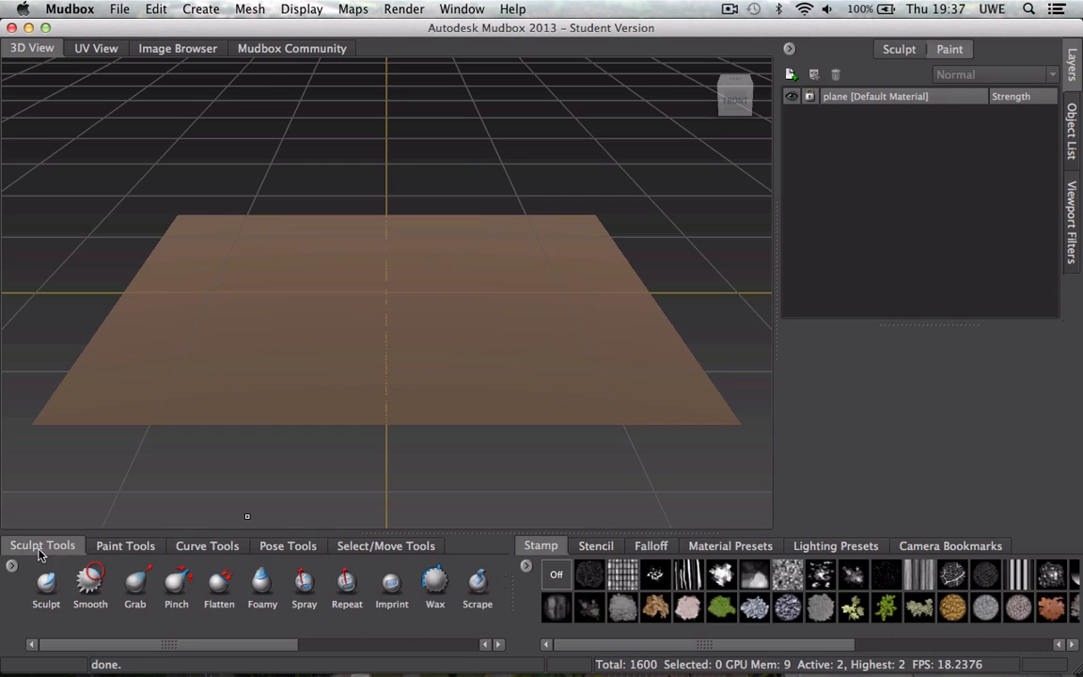
left_click(112, 550)
left_click(48, 548)
left_click(119, 551)
left_click(49, 548)
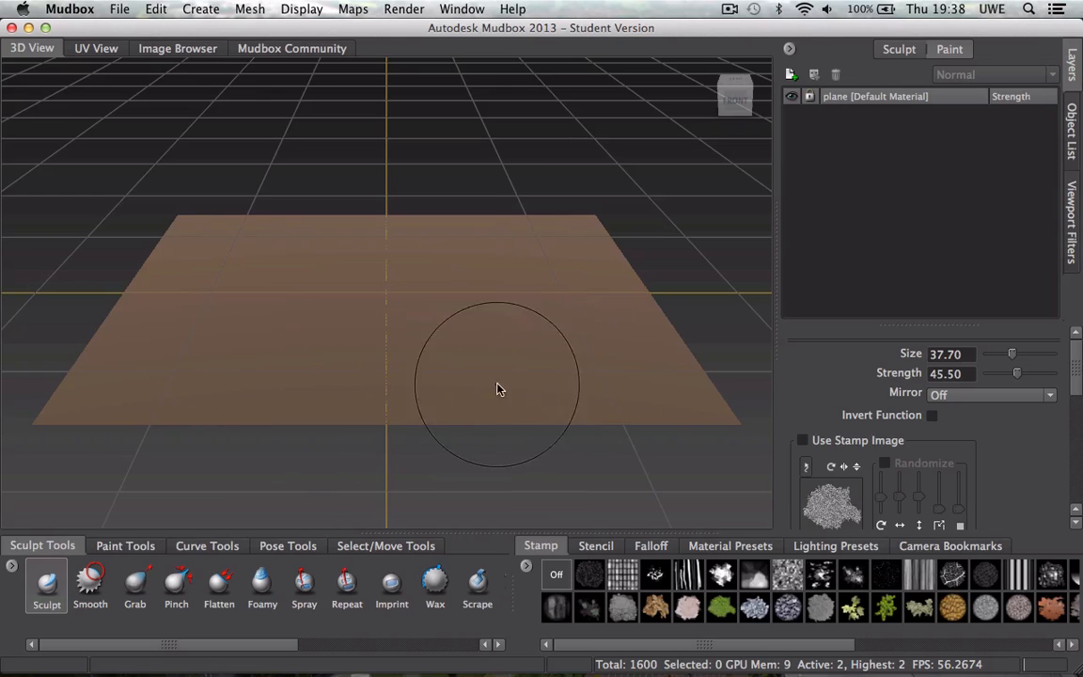
Set the Sculpt brush to size 48.1 and strength 27.3, try it on the plane, and undo the trial strokes.
mouse_move(499, 389)
left_mouse_down()
mouse_move(512, 379)
mouse_move(225, 404)
mouse_move(554, 368)
mouse_move(482, 339)
mouse_move(425, 333)
mouse_move(305, 384)
mouse_move(257, 335)
left_mouse_up()
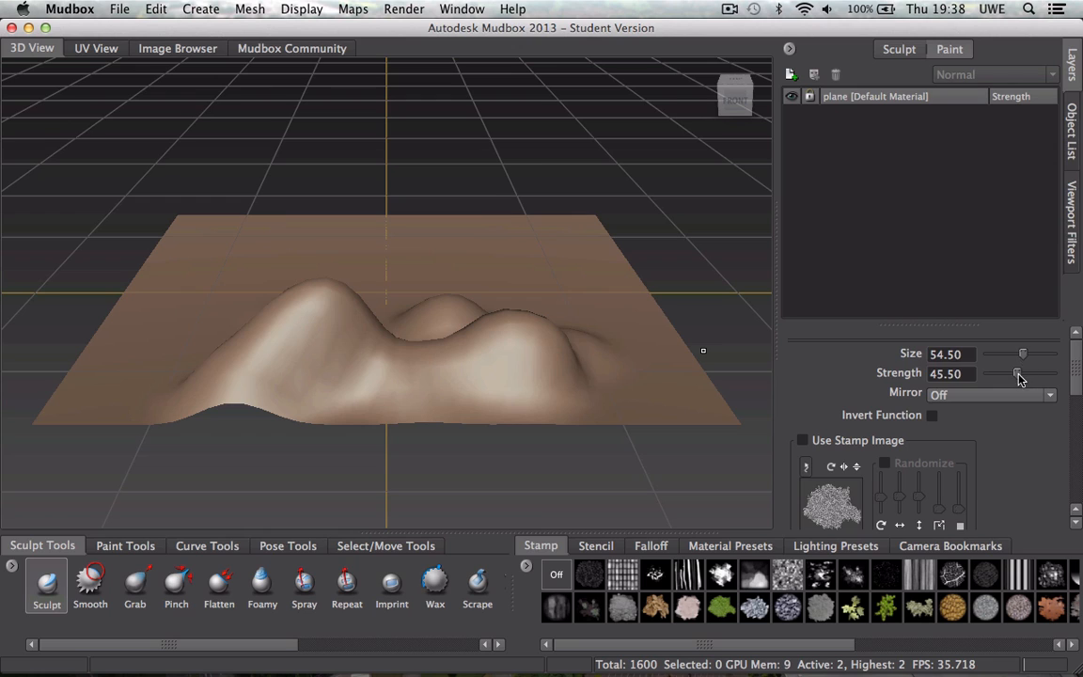
left_click_drag(1020, 378, 1004, 378)
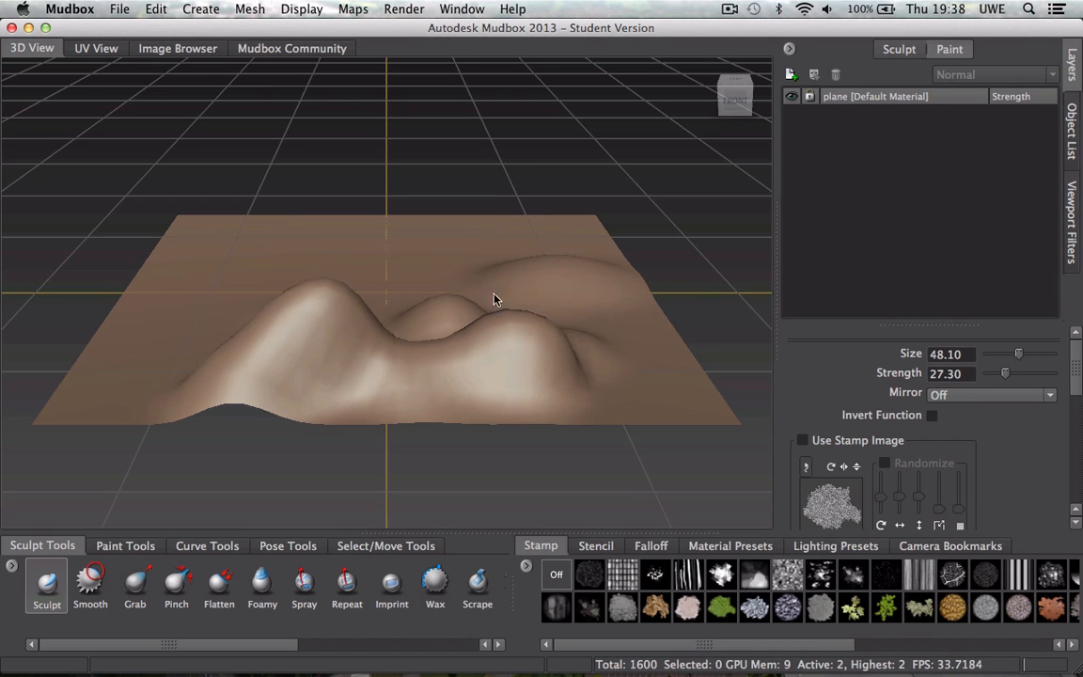
left_click_drag(556, 336, 628, 364)
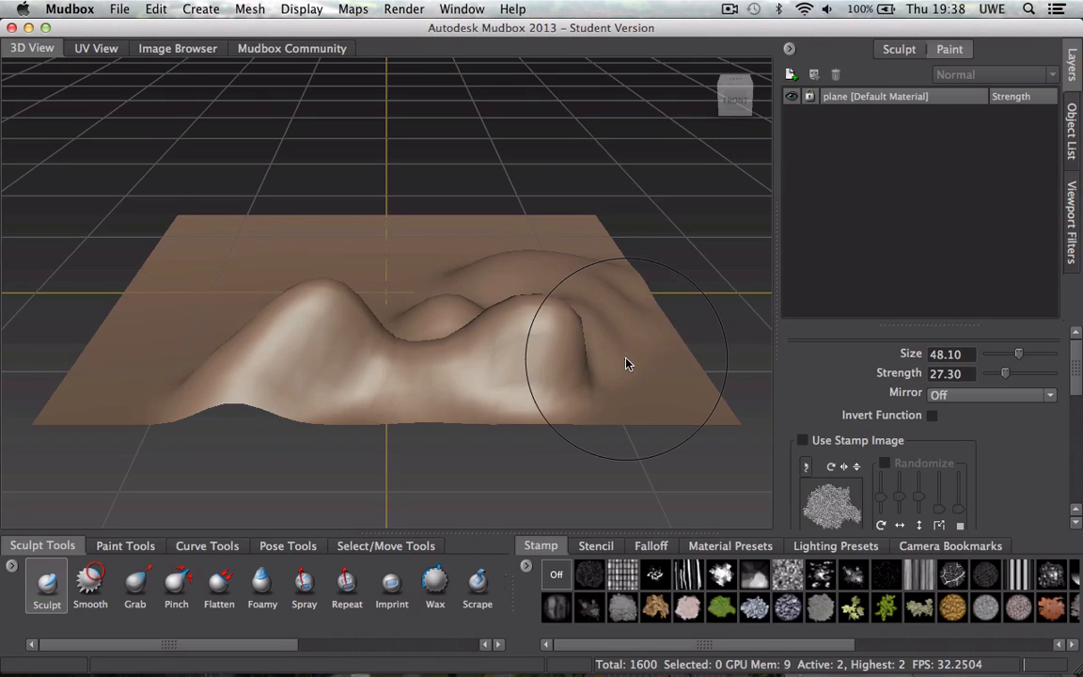
key("super+z")
key("super+z")
key("super+z")
key("super+z")
key("super+z")
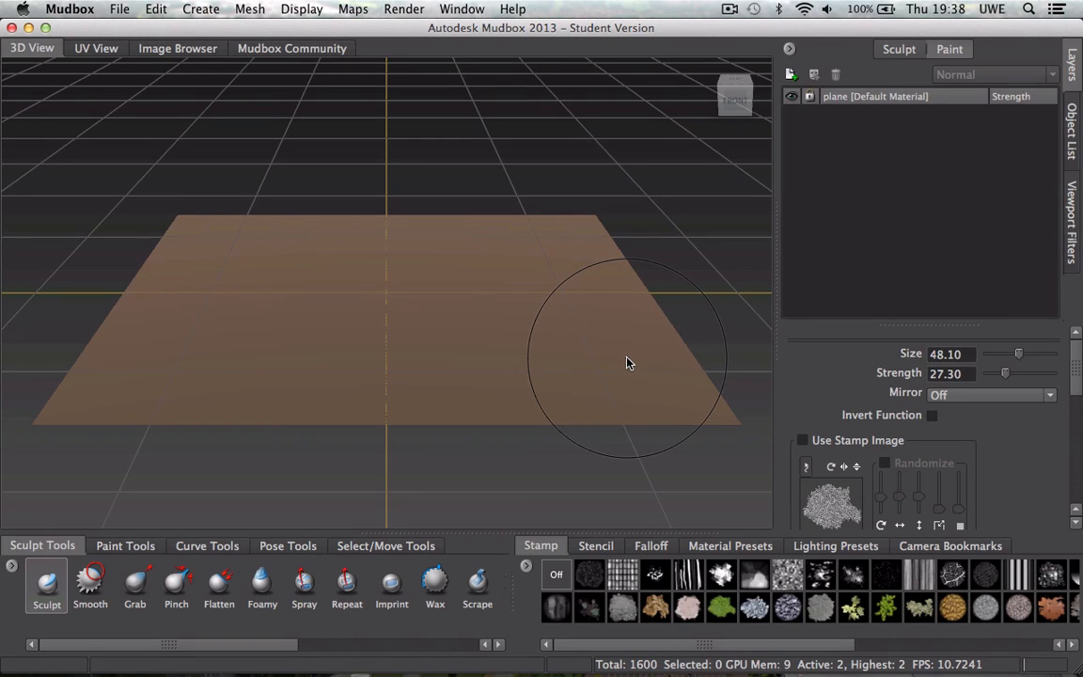
Sculpt low, gently rolling hills across the whole plane.
mouse_move(634, 391)
left_mouse_down()
mouse_move(547, 369)
mouse_move(524, 411)
mouse_move(566, 324)
left_mouse_up()
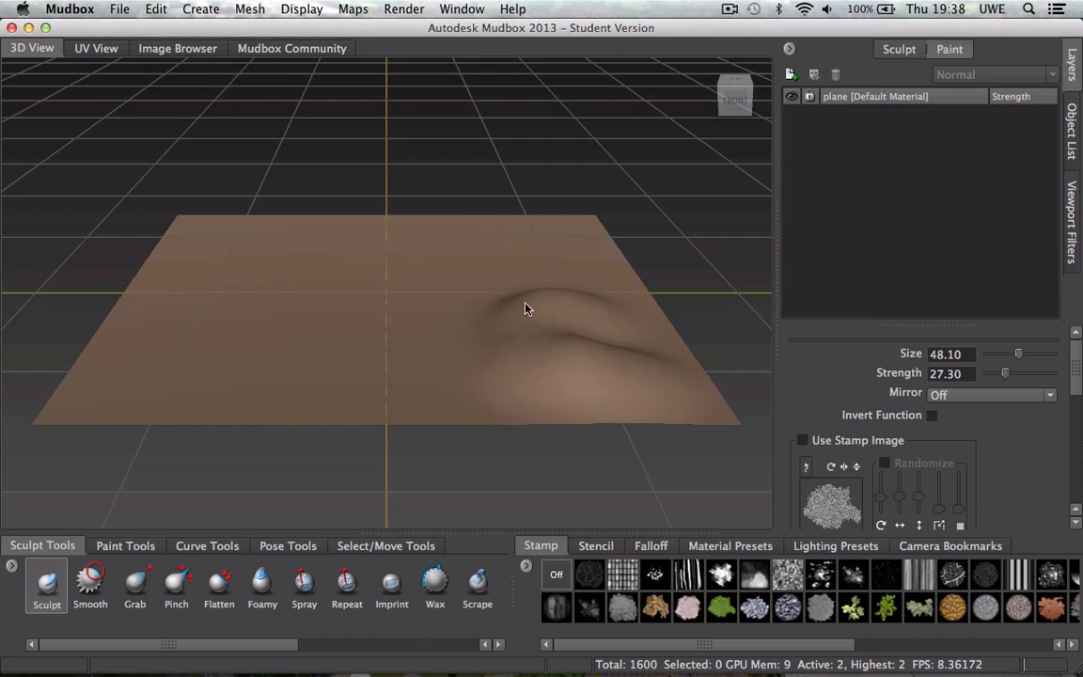
mouse_move(487, 339)
left_mouse_down()
mouse_move(457, 348)
mouse_move(494, 300)
mouse_move(493, 261)
mouse_move(341, 258)
mouse_move(312, 293)
mouse_move(234, 251)
mouse_move(315, 335)
mouse_move(217, 377)
mouse_move(394, 377)
left_mouse_up()
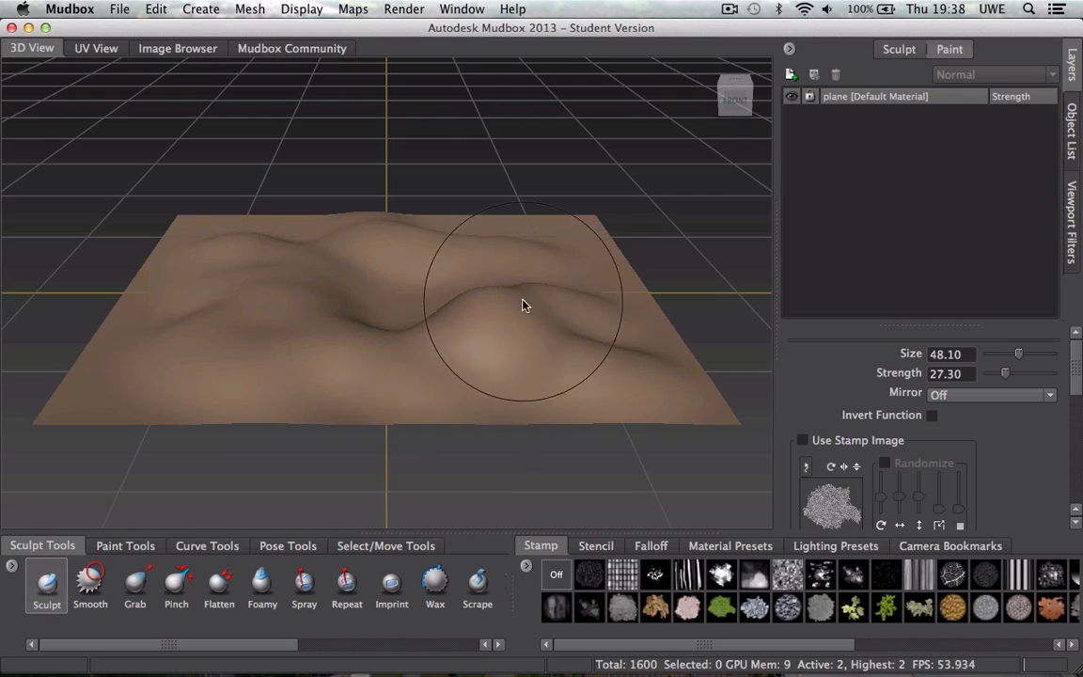
mouse_move(551, 294)
left_mouse_down()
mouse_move(579, 312)
mouse_move(288, 237)
mouse_move(313, 246)
mouse_move(344, 280)
mouse_move(665, 298)
mouse_move(369, 295)
mouse_move(792, 292)
mouse_move(523, 290)
mouse_move(652, 302)
left_mouse_up()
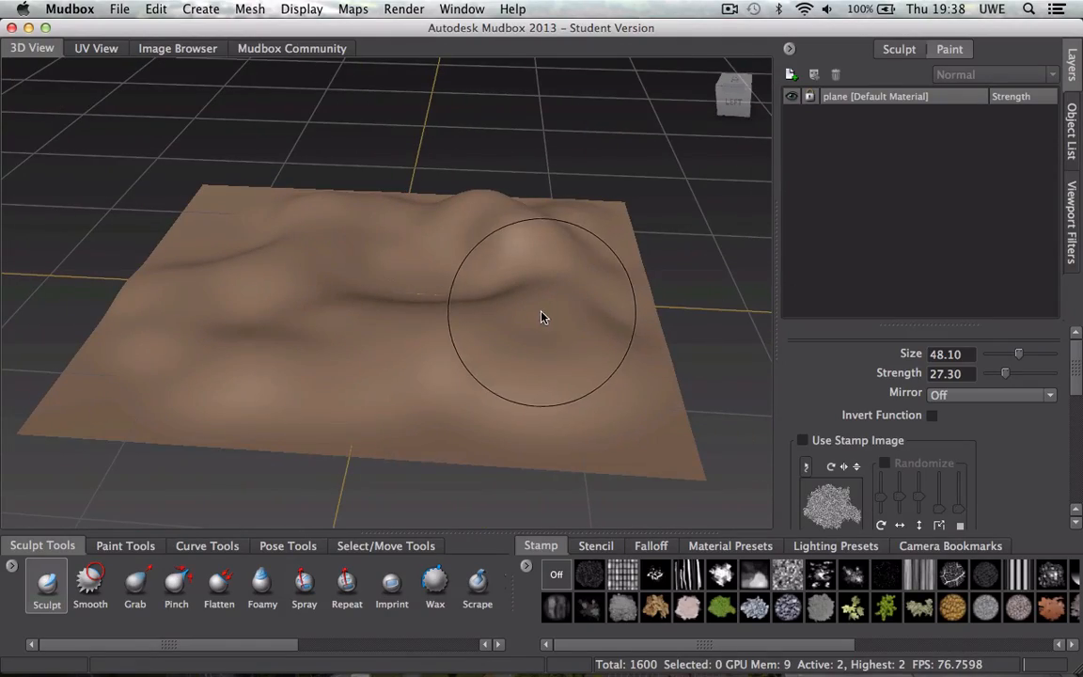
Raise several hills around the plane into higher peaks with the Sculpt brush at strength 55.8.
mouse_move(544, 315)
left_mouse_down("alt")
mouse_move(369, 316)
mouse_move(606, 302)
left_mouse_up("alt")
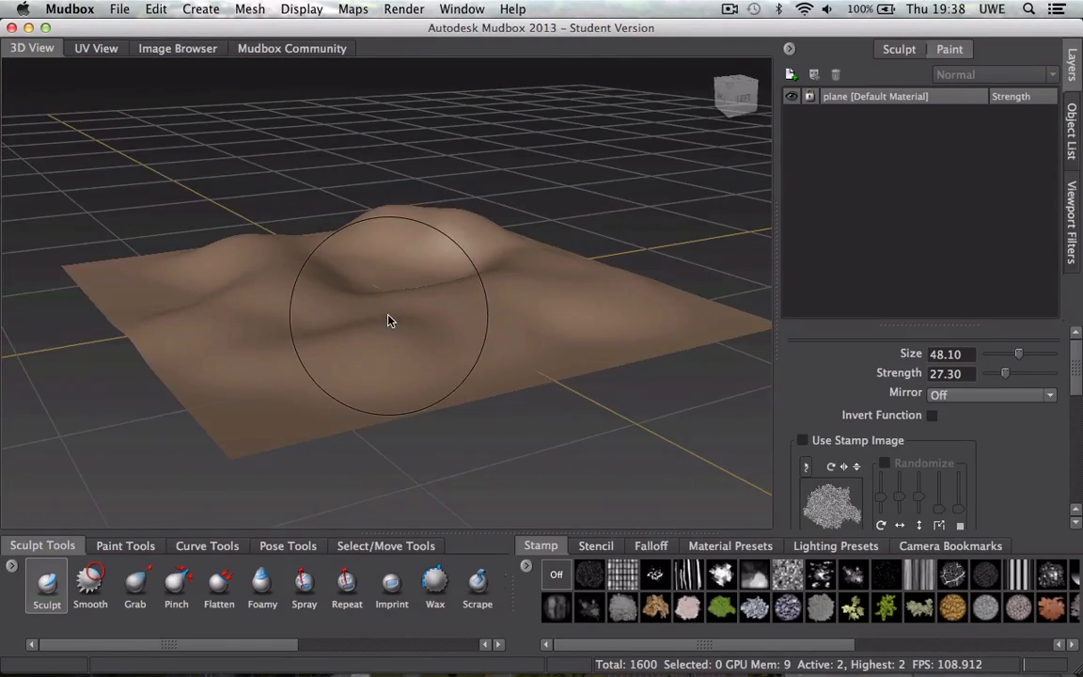
mouse_move(393, 317)
left_mouse_down("alt")
mouse_move(532, 327)
mouse_move(322, 339)
mouse_move(126, 302)
mouse_move(128, 312)
left_mouse_up("alt")
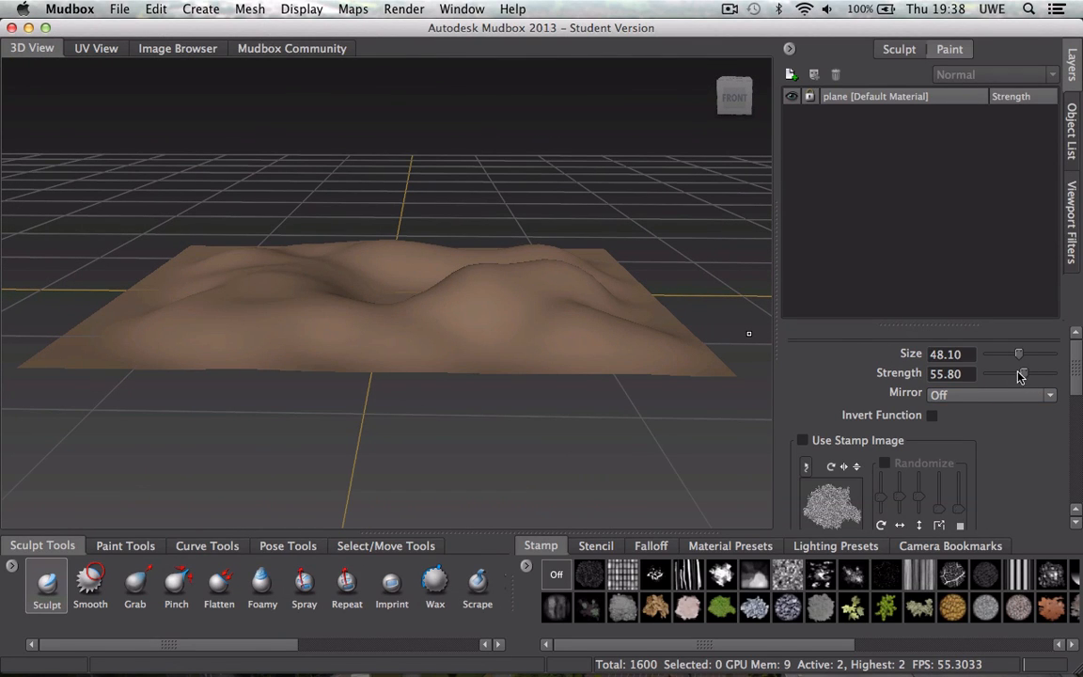
left_click_drag(252, 307, 264, 301)
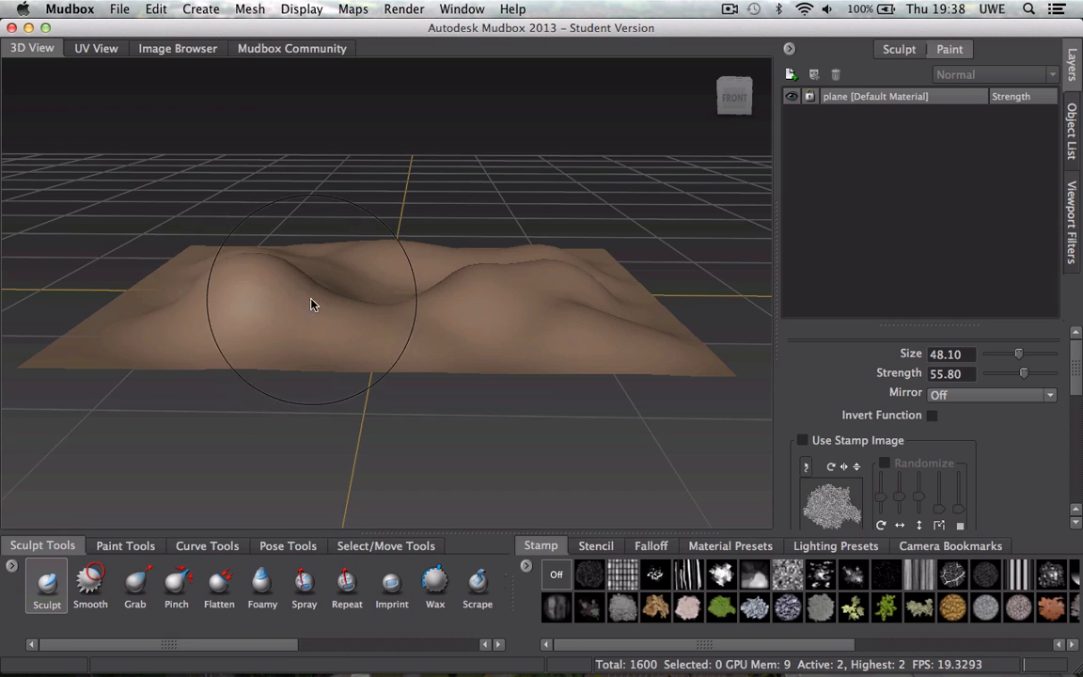
mouse_move(409, 336)
left_mouse_down("alt")
mouse_move(230, 338)
mouse_move(243, 301)
left_mouse_up("alt")
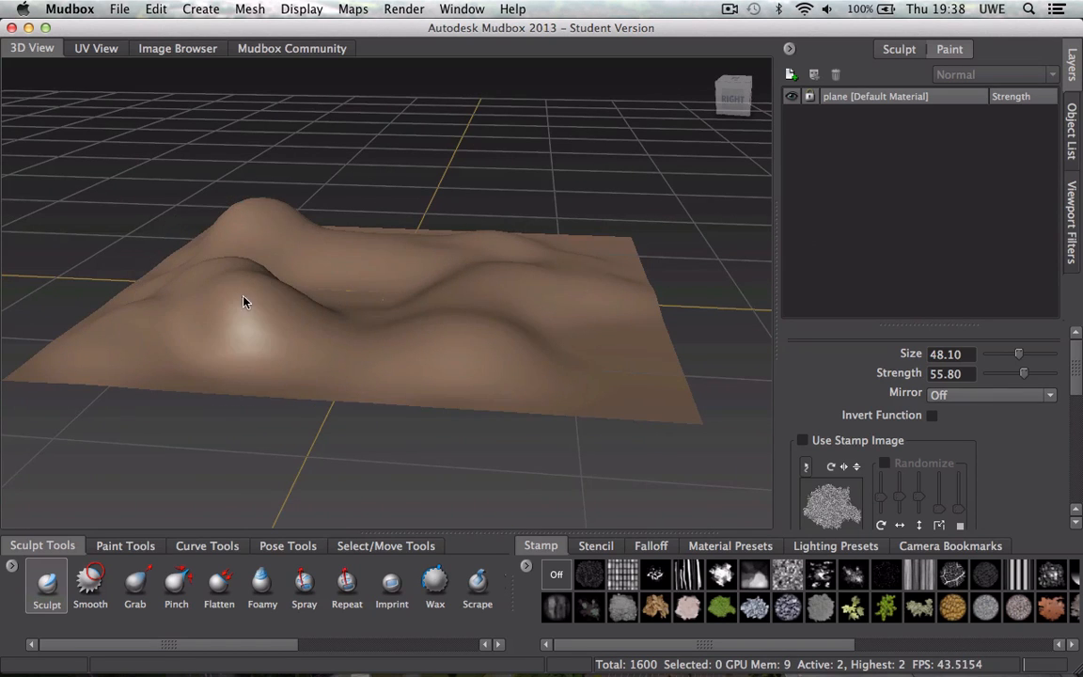
mouse_move(431, 335)
left_mouse_down("alt")
mouse_move(293, 335)
mouse_move(249, 370)
left_mouse_up("alt")
mouse_move(555, 339)
left_mouse_down("alt")
mouse_move(437, 360)
mouse_move(393, 342)
left_mouse_up("alt")
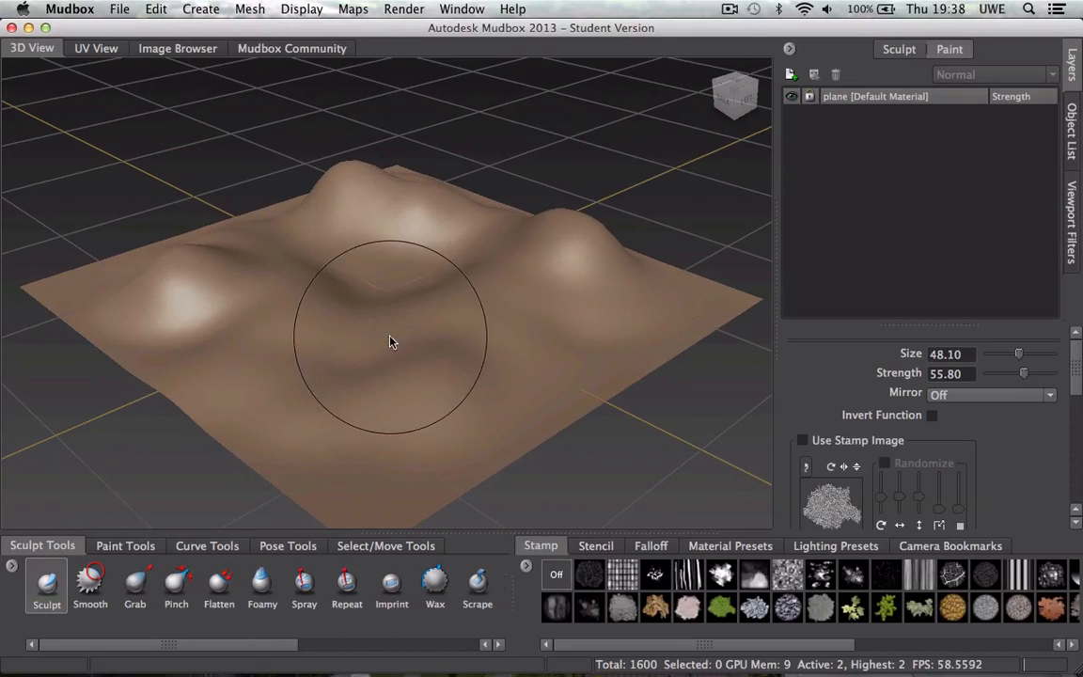
mouse_move(498, 339)
left_mouse_down("alt")
mouse_move(355, 376)
mouse_move(576, 374)
left_mouse_up("alt")
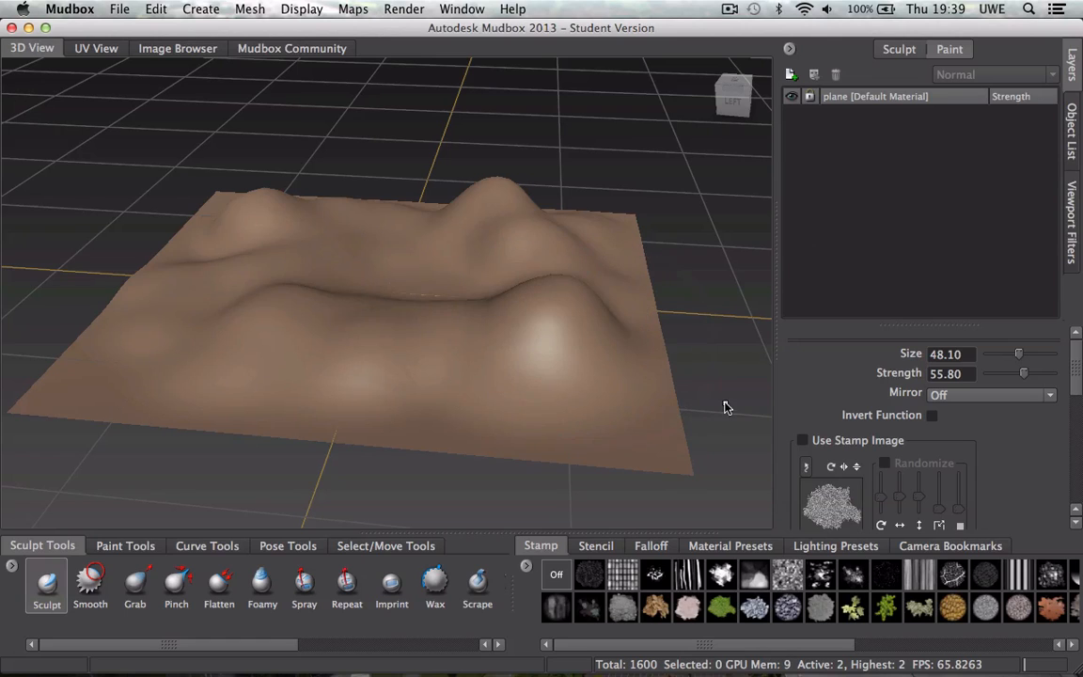
mouse_move(549, 387)
left_mouse_down("alt")
mouse_move(563, 390)
mouse_move(555, 378)
mouse_move(551, 390)
left_mouse_up("alt")
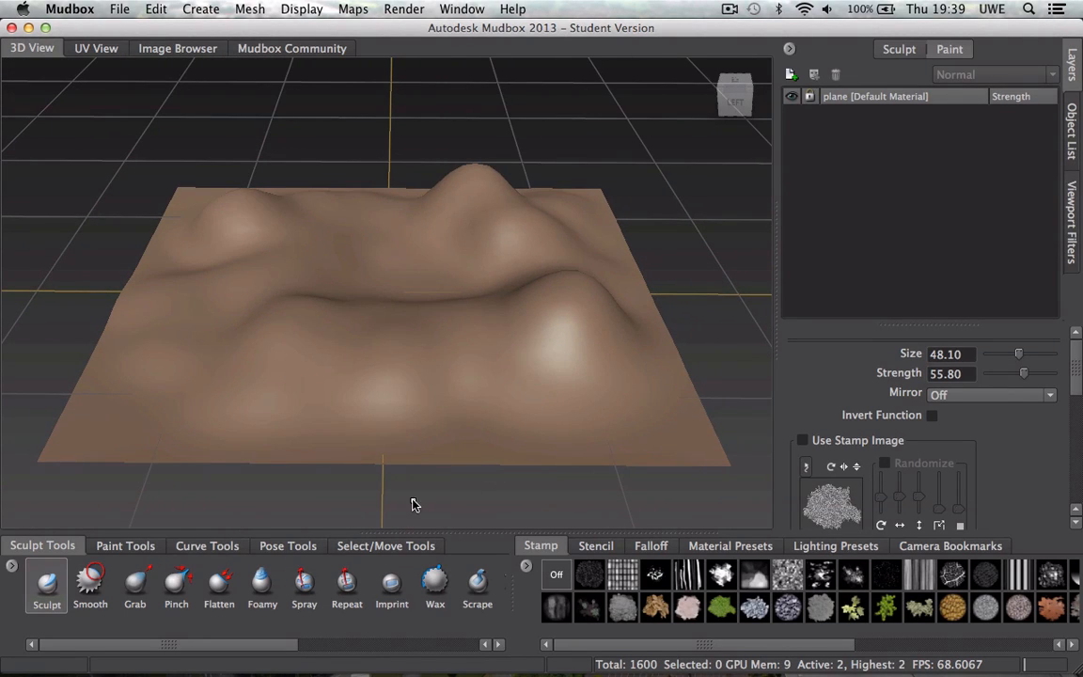
Choose the Paint Brush and set its color to dark green.
left_click(128, 549)
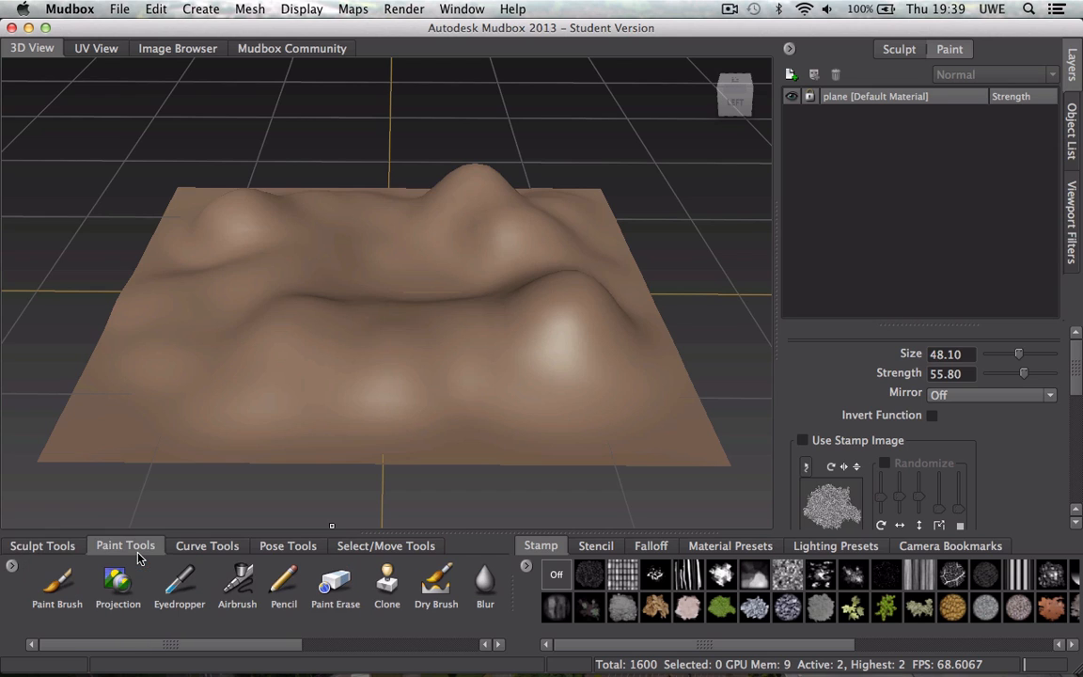
left_click(58, 583)
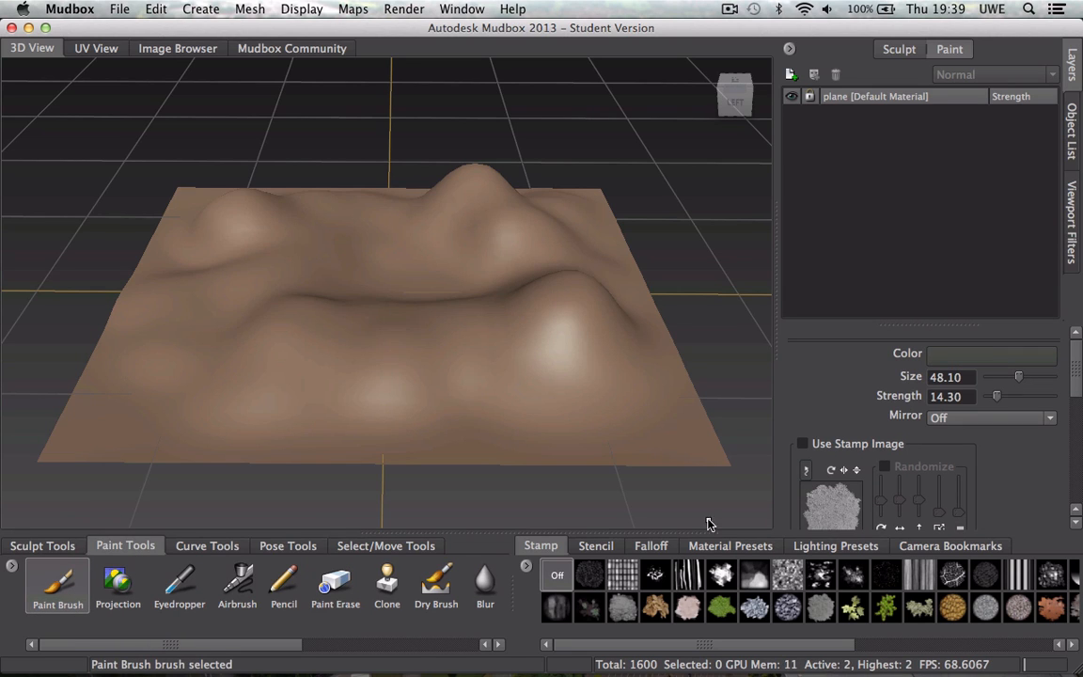
left_click(1006, 355)
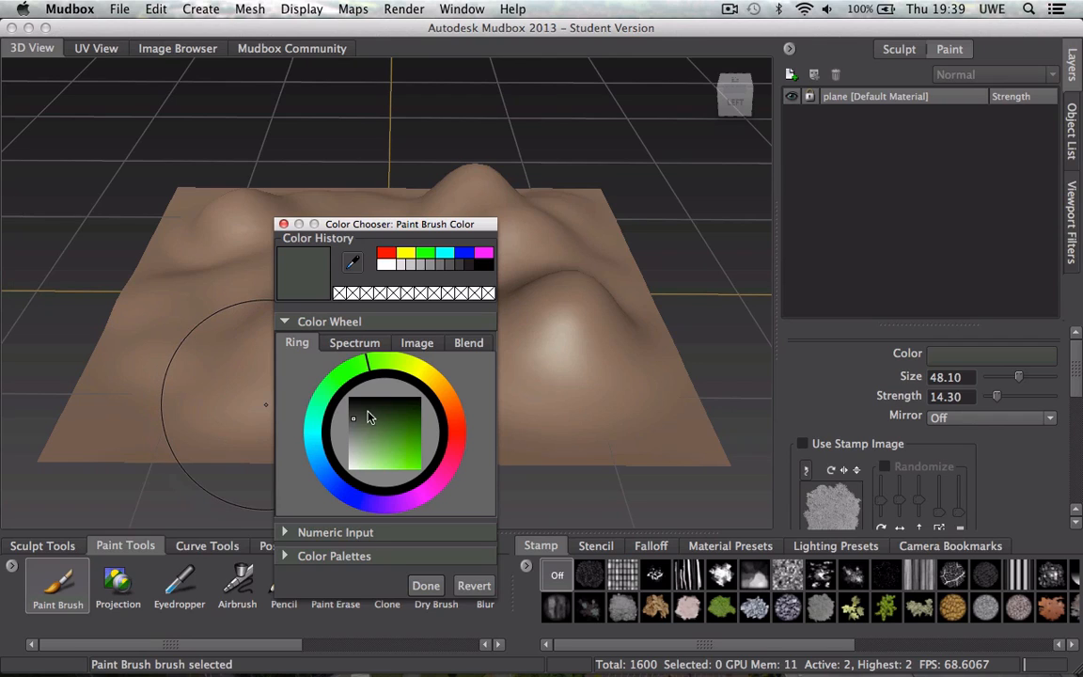
left_click(404, 423)
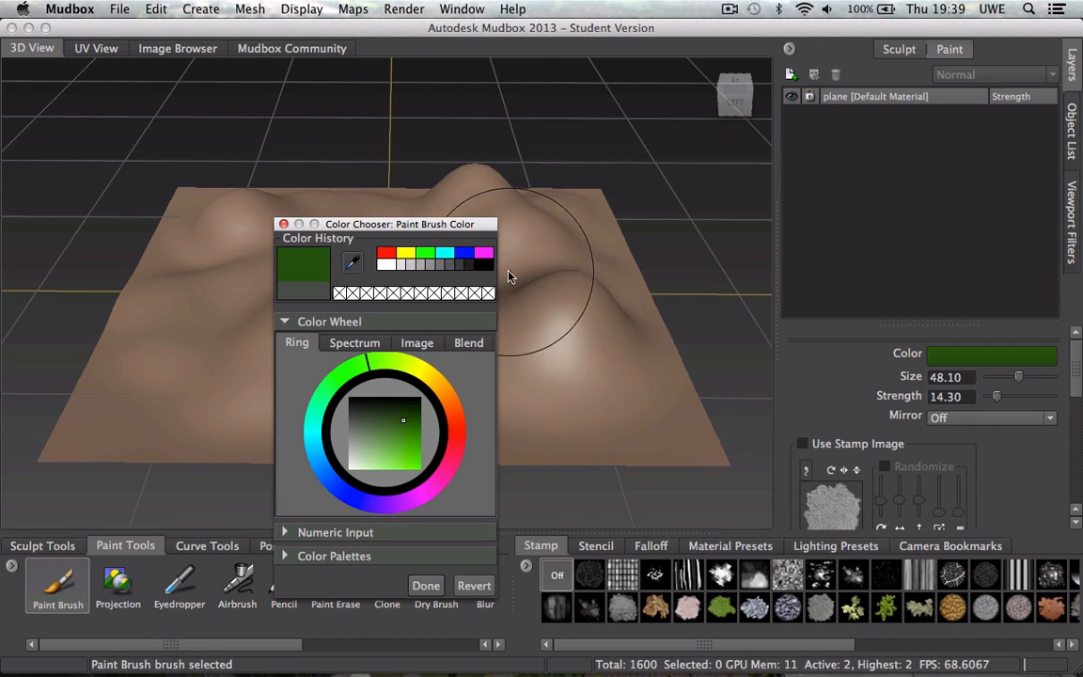
left_click(426, 586)
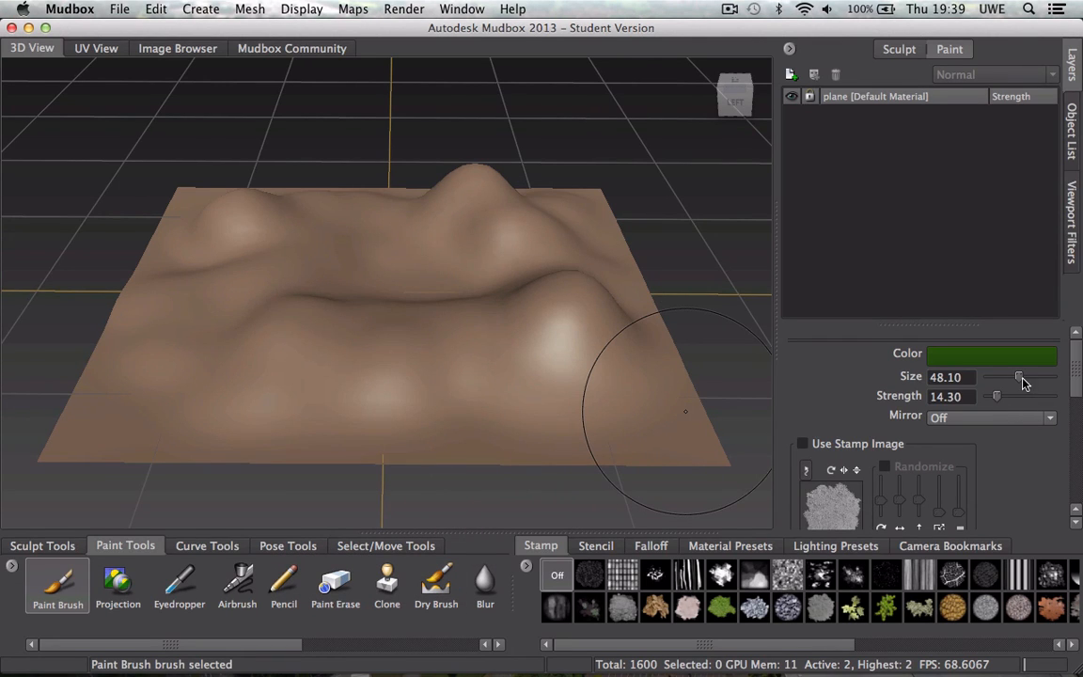
Set the Paint Brush to size 29.9 and strength 72.7, and create a 2048 Diffuse paint layer saved as 8-bit RGBA TIFF.
mouse_move(1023, 383)
left_mouse_down()
mouse_move(1010, 382)
mouse_move(1035, 397)
left_mouse_up()
left_click(496, 363)
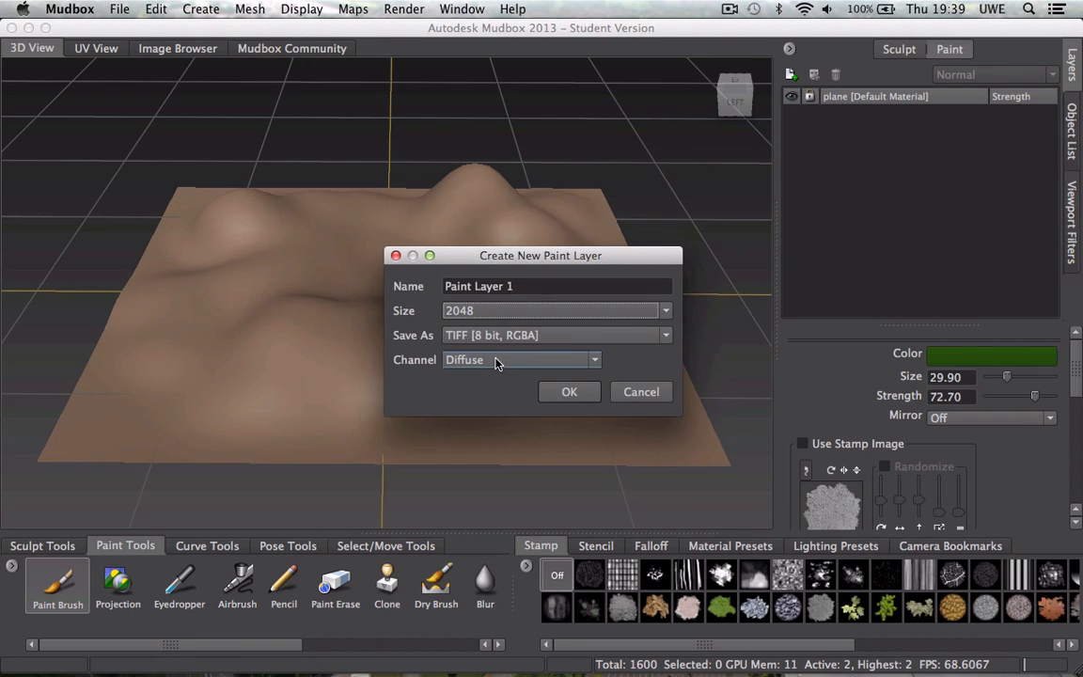
left_click(573, 392)
Paint the hills and the valley between them dark green from all sides, leaving a bare border around the plane.
mouse_move(477, 365)
left_mouse_down()
mouse_move(411, 368)
mouse_move(563, 334)
mouse_move(496, 368)
mouse_move(278, 341)
mouse_move(293, 352)
mouse_move(237, 368)
mouse_move(447, 334)
mouse_move(428, 279)
mouse_move(467, 261)
mouse_move(454, 240)
mouse_move(418, 255)
mouse_move(359, 234)
mouse_move(463, 222)
mouse_move(522, 302)
mouse_move(537, 271)
mouse_move(475, 200)
left_mouse_up()
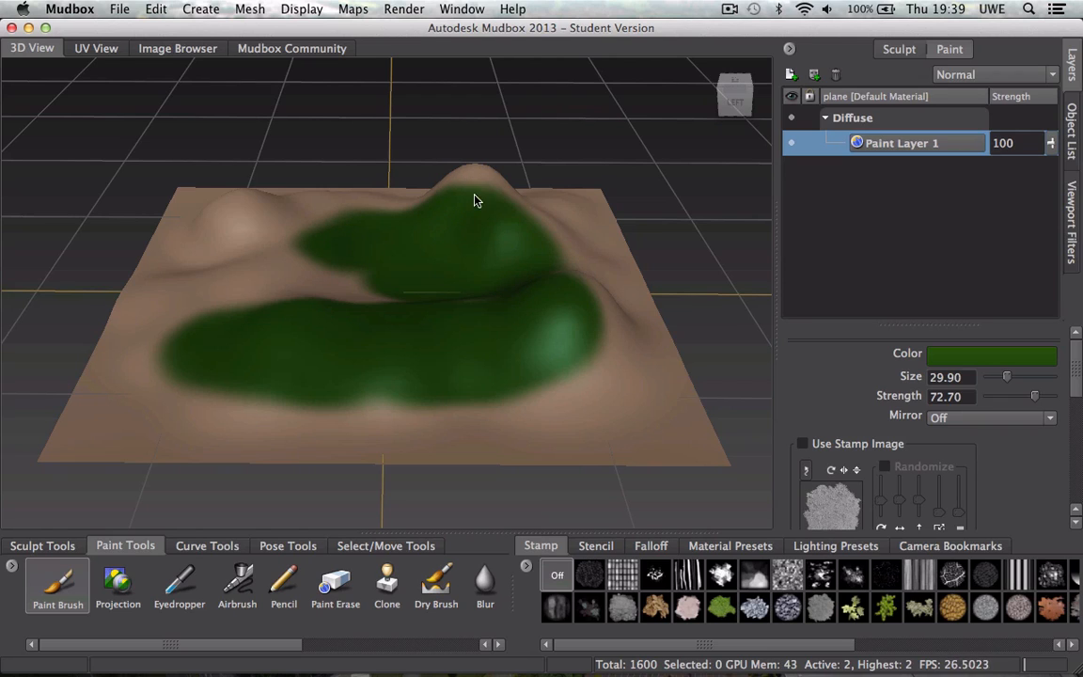
mouse_move(374, 224)
left_mouse_down()
mouse_move(258, 271)
mouse_move(394, 310)
mouse_move(331, 283)
mouse_move(241, 288)
mouse_move(457, 308)
left_mouse_up()
mouse_move(329, 294)
left_mouse_down()
mouse_move(259, 232)
mouse_move(208, 283)
left_mouse_up()
mouse_move(207, 350)
left_mouse_down()
mouse_move(273, 382)
mouse_move(391, 354)
left_mouse_up()
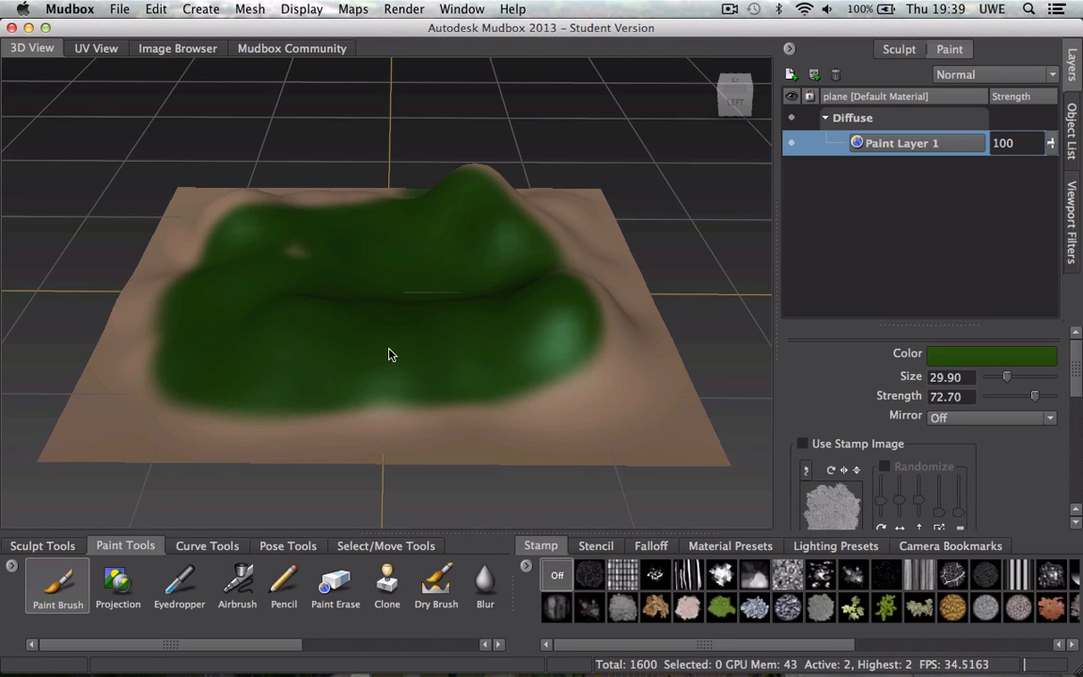
mouse_move(453, 327)
left_mouse_down("alt")
mouse_move(453, 367)
mouse_move(425, 357)
left_mouse_up("alt")
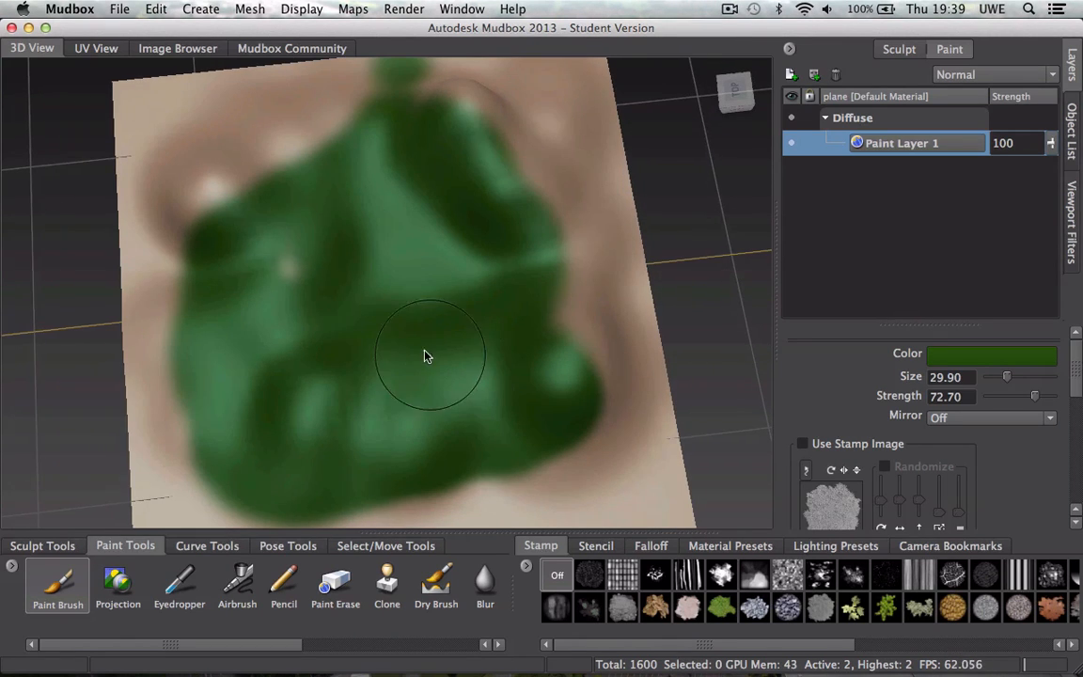
mouse_move(217, 208)
left_mouse_down()
mouse_move(188, 203)
mouse_move(283, 133)
mouse_move(372, 113)
mouse_move(480, 142)
mouse_move(534, 246)
mouse_move(551, 382)
mouse_move(556, 268)
mouse_move(542, 344)
mouse_move(367, 235)
left_mouse_up()
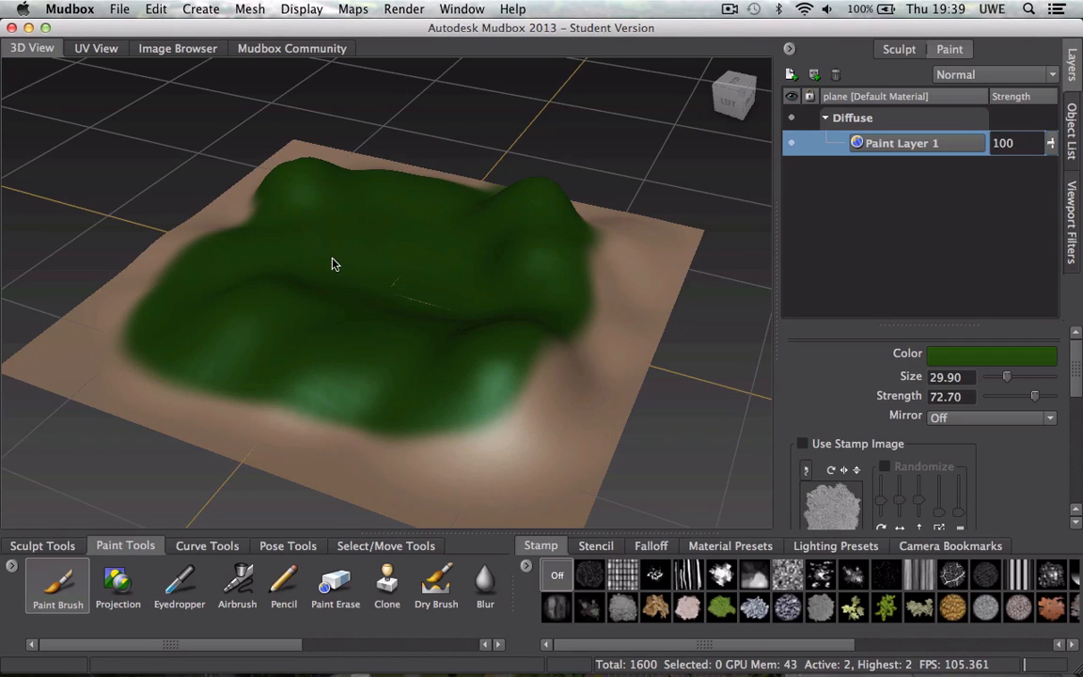
mouse_move(165, 310)
left_mouse_down()
mouse_move(324, 404)
mouse_move(484, 376)
mouse_move(543, 324)
mouse_move(433, 342)
mouse_move(414, 371)
mouse_move(266, 423)
mouse_move(406, 427)
mouse_move(602, 361)
mouse_move(616, 297)
mouse_move(593, 311)
left_mouse_up()
mouse_move(592, 310)
left_mouse_down("alt")
mouse_move(522, 331)
mouse_move(491, 357)
left_mouse_up("alt")
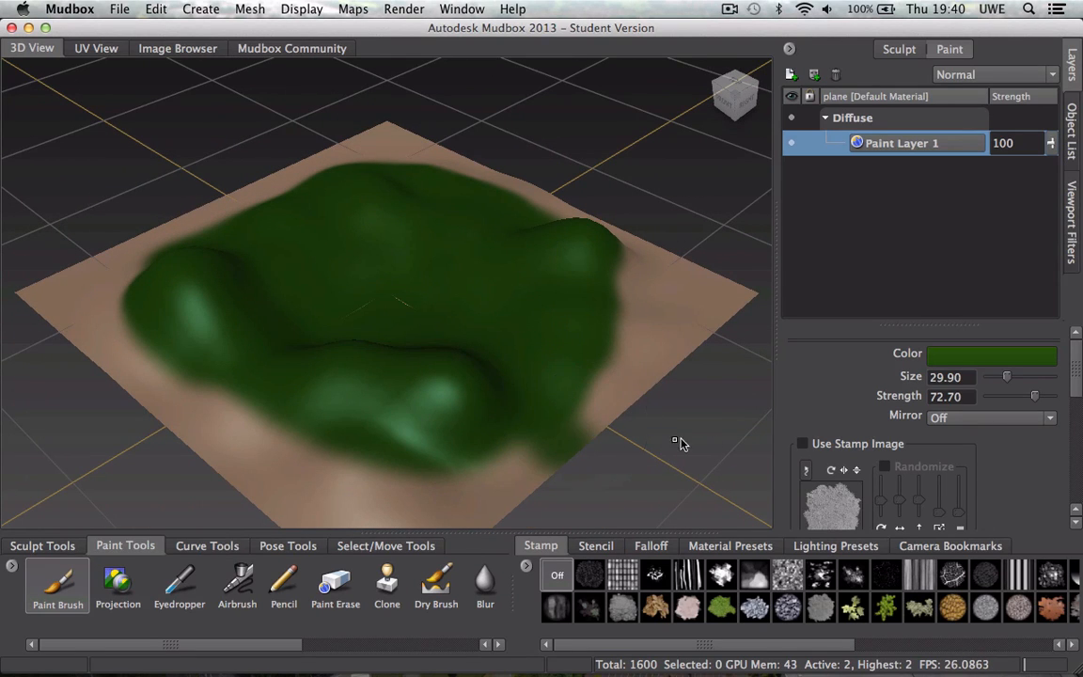
Sample the bare tan ground with the Eyedropper and paint over the green spill at the plane's edge.
left_click(179, 588)
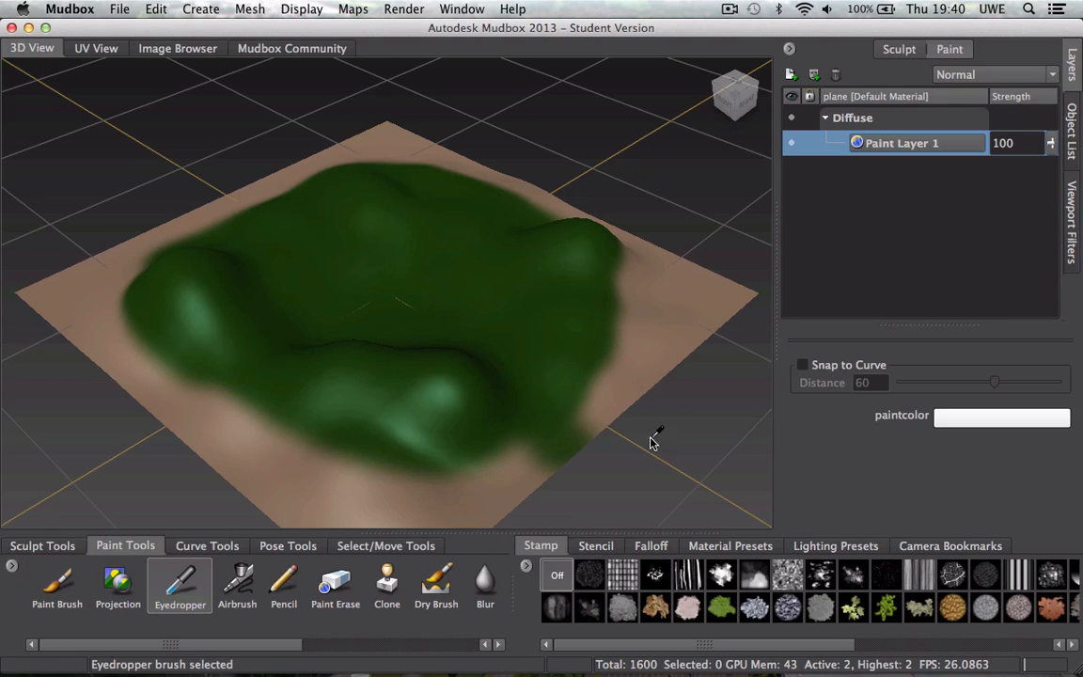
left_click(640, 371)
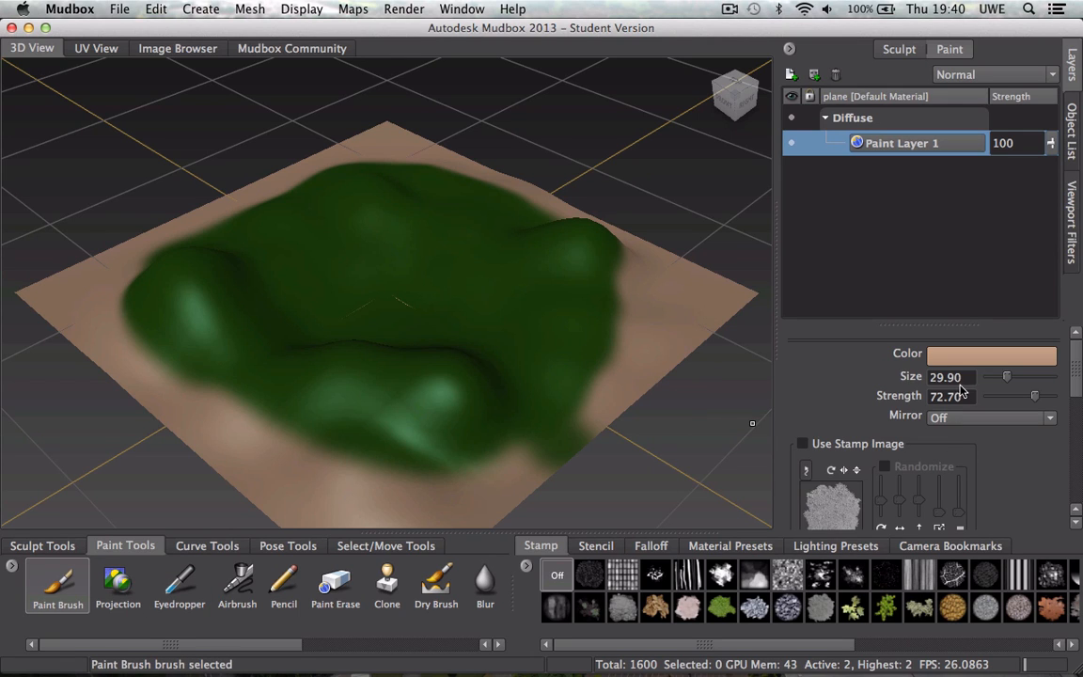
left_click_drag(597, 432, 562, 464)
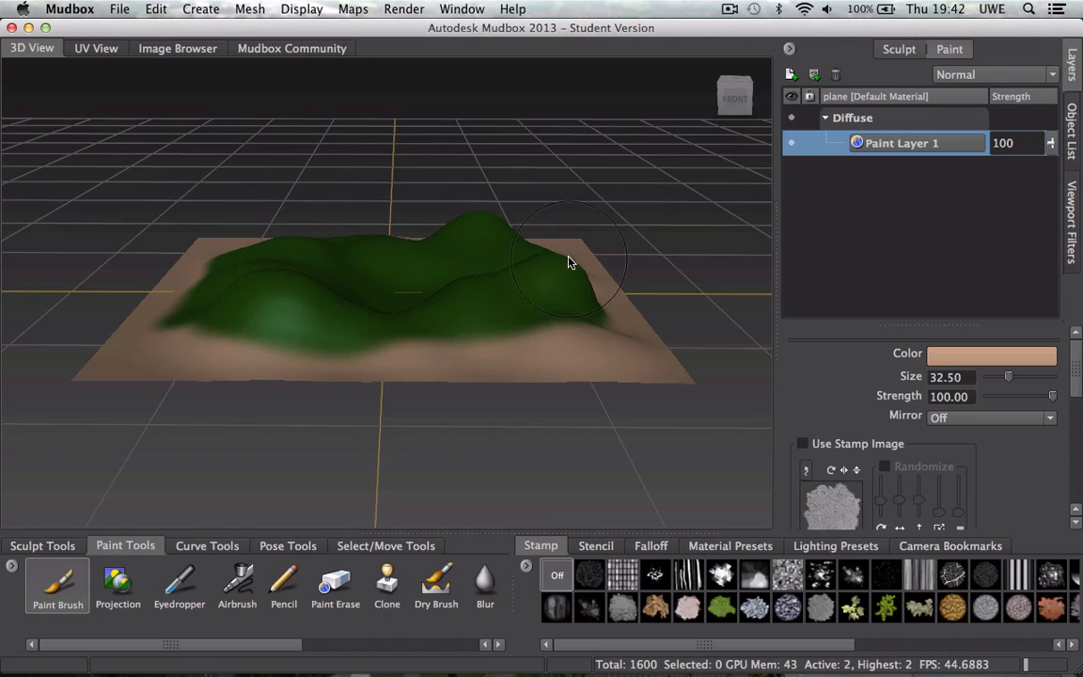
Change the Paint Brush color to a lighter, softer green and set its strength to 55.80.
left_click(992, 361)
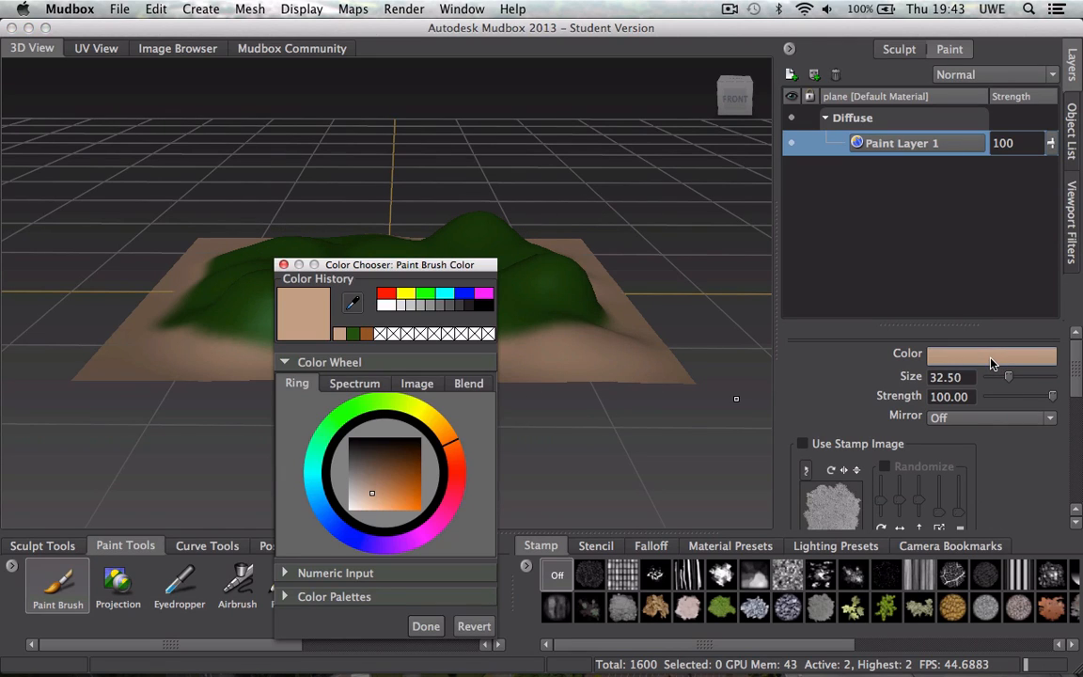
left_click(355, 336)
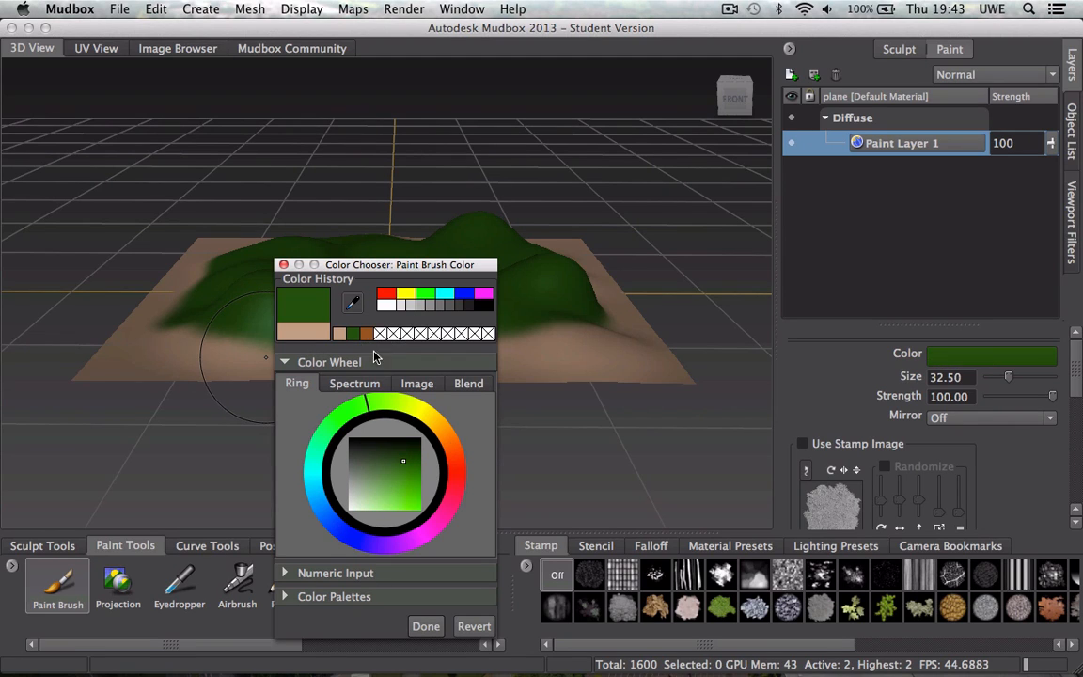
left_click(395, 467)
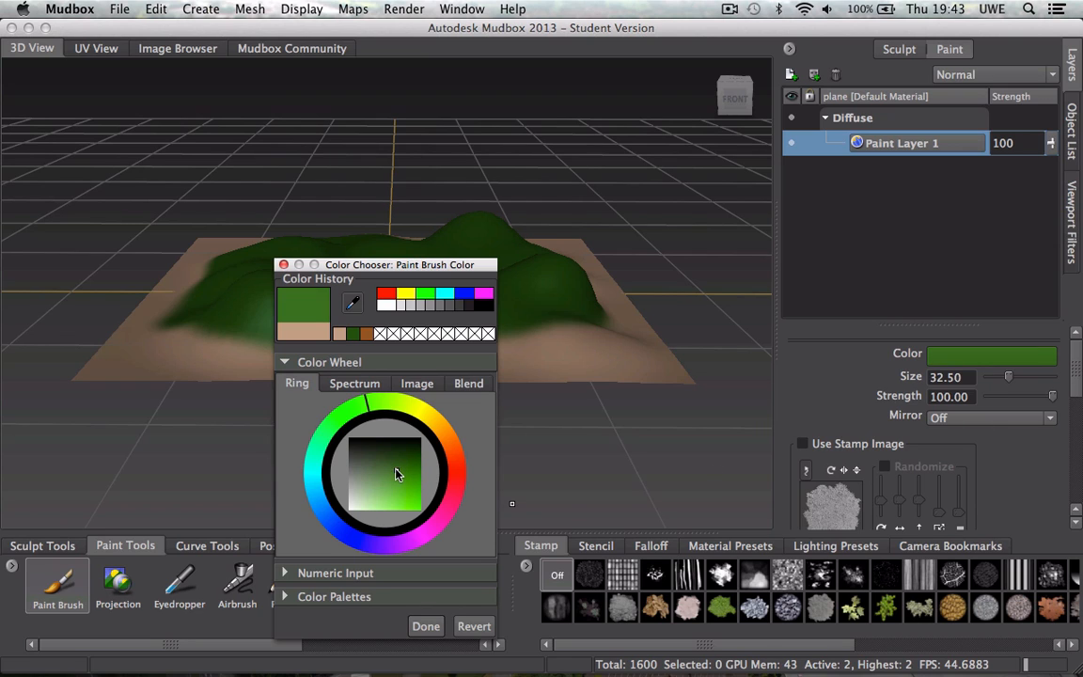
left_click(386, 473)
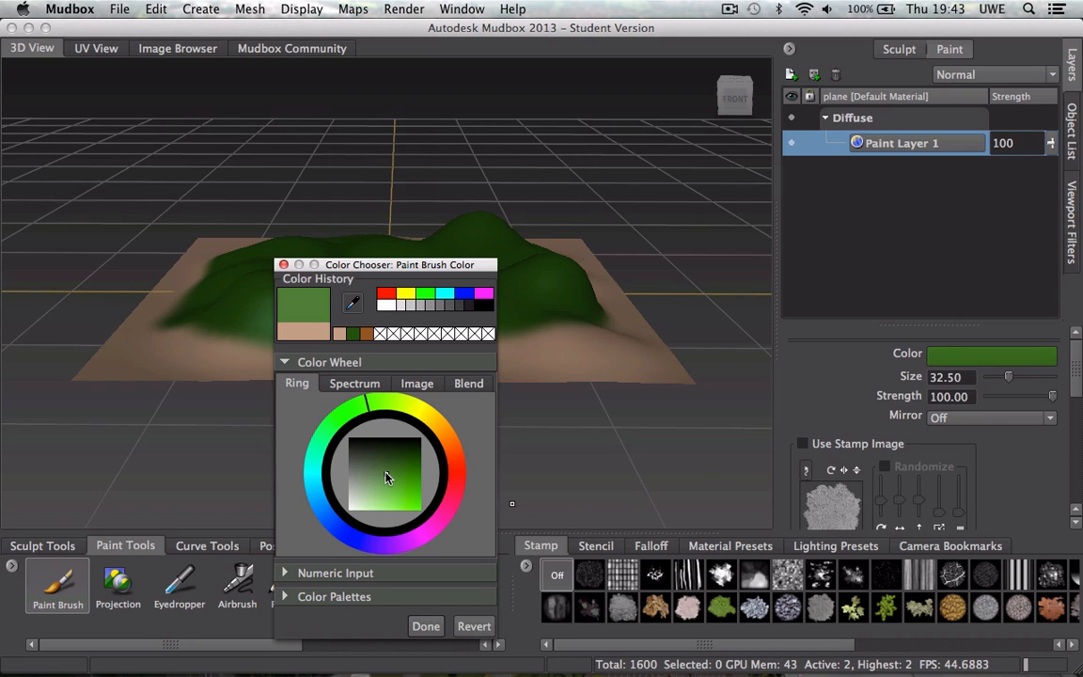
left_click(425, 626)
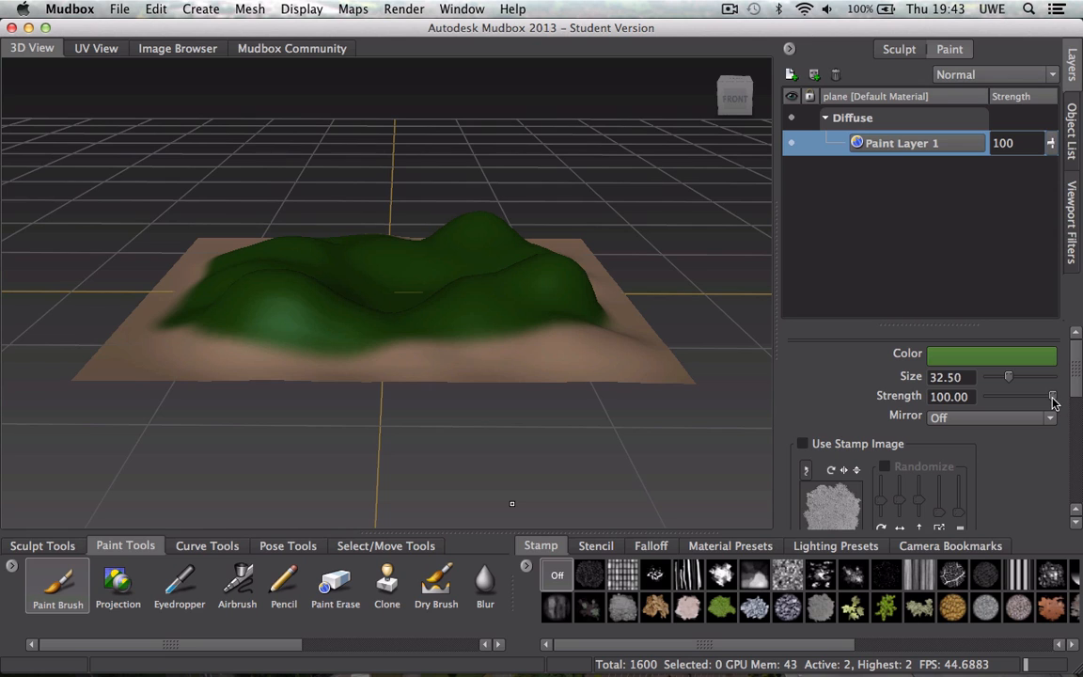
left_click_drag(1053, 401, 1044, 400)
Paint soft lighter green highlights over the hilltops and upper slopes from all sides of the terrain.
scroll(621, 369, "up", 5)
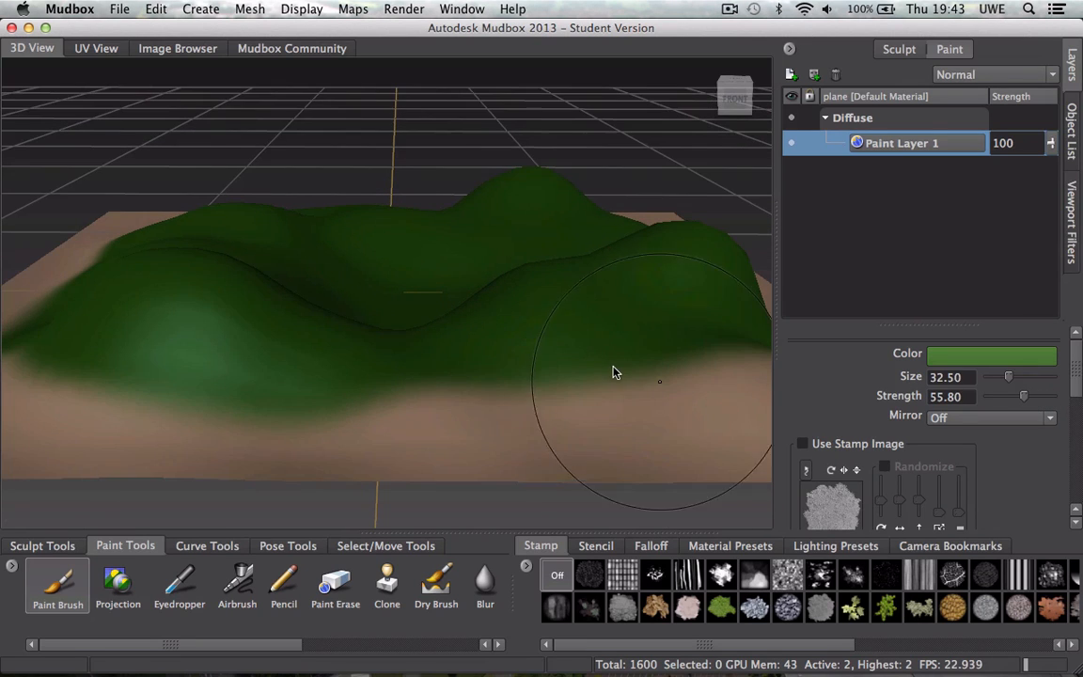
mouse_move(525, 294)
left_mouse_down()
mouse_move(573, 275)
mouse_move(555, 285)
left_mouse_up()
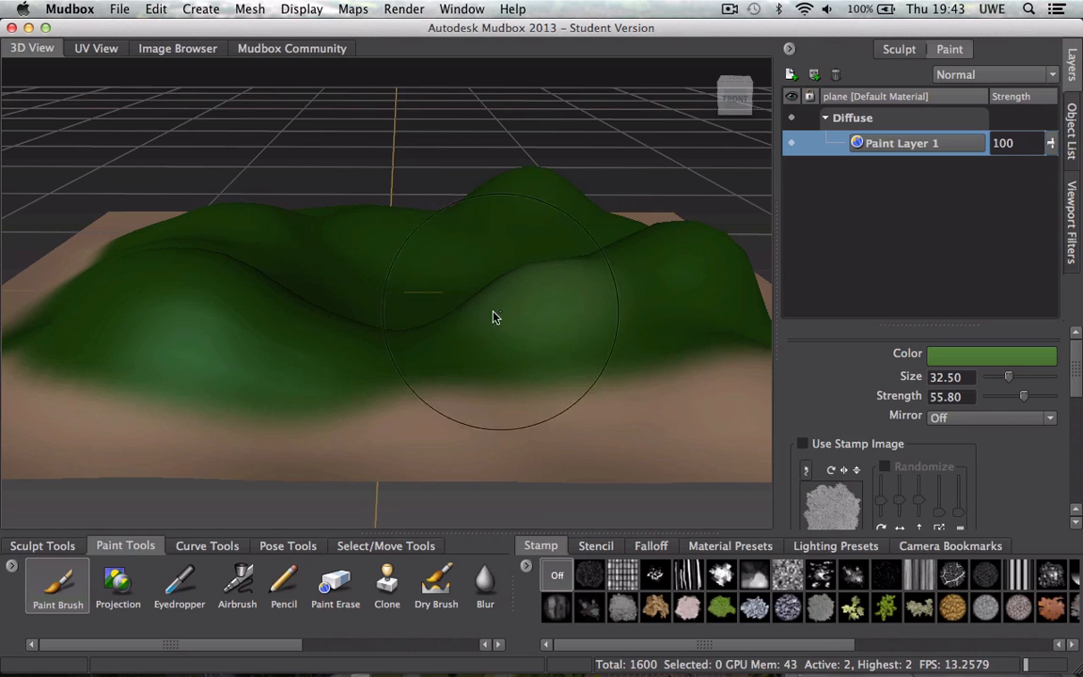
left_click_drag(230, 282, 277, 292)
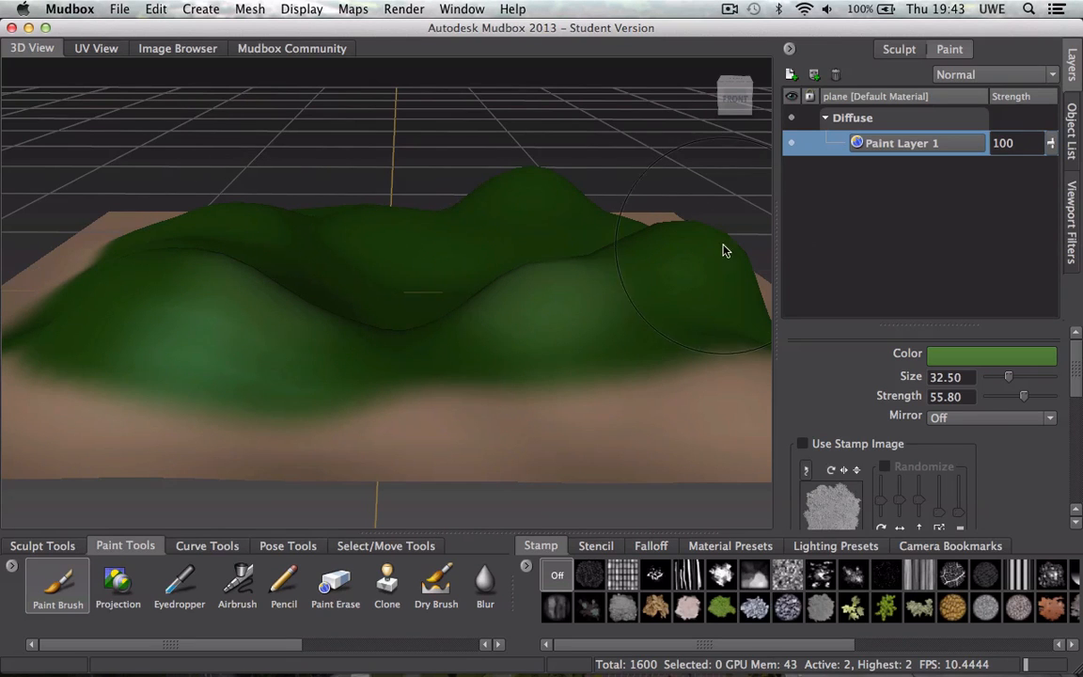
mouse_move(646, 249)
left_mouse_down("alt")
mouse_move(629, 271)
mouse_move(510, 285)
mouse_move(446, 322)
left_mouse_up("alt")
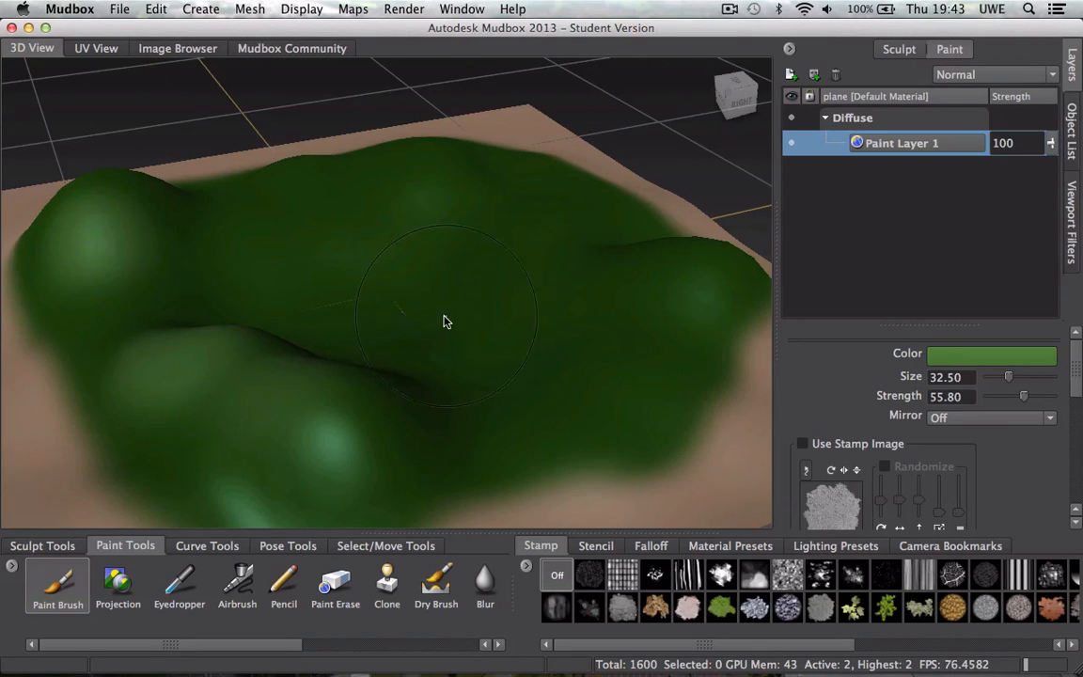
left_click_drag(624, 349, 598, 363)
left_click_drag(424, 404, 478, 400)
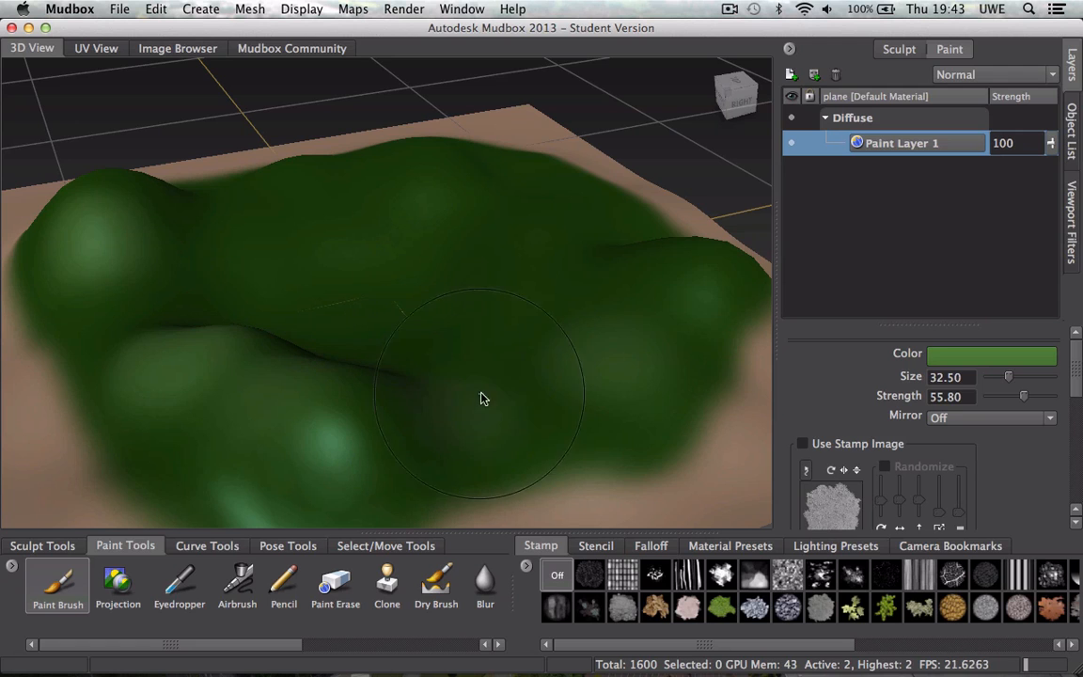
left_click_drag(627, 356, 522, 358, "alt")
mouse_move(452, 386)
left_mouse_down("alt")
mouse_move(546, 355)
mouse_move(397, 395)
mouse_move(453, 376)
left_mouse_up("alt")
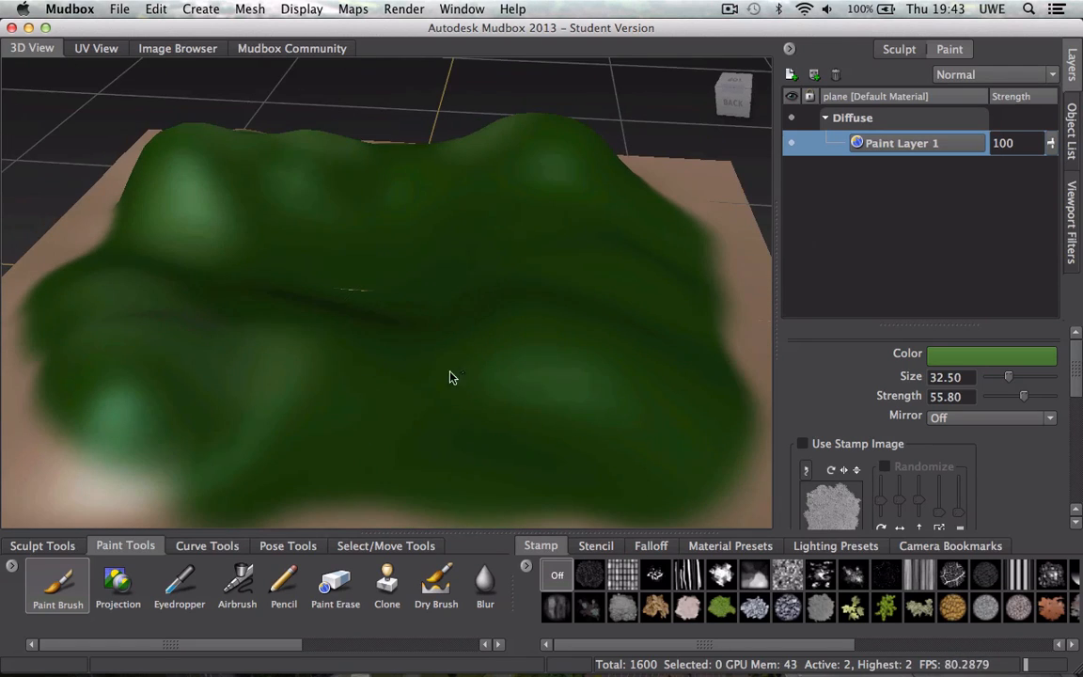
left_click_drag(535, 355, 503, 358, "alt")
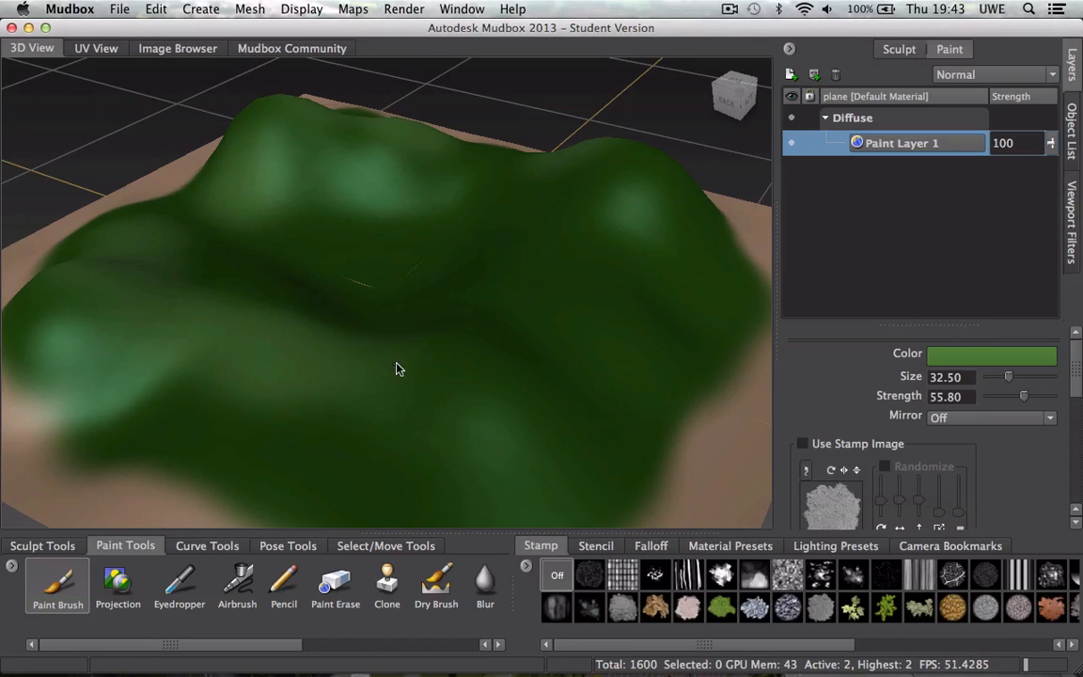
mouse_move(399, 368)
left_mouse_down("alt")
mouse_move(535, 364)
mouse_move(409, 417)
left_mouse_up("alt")
left_click_drag(447, 440, 425, 374, "alt")
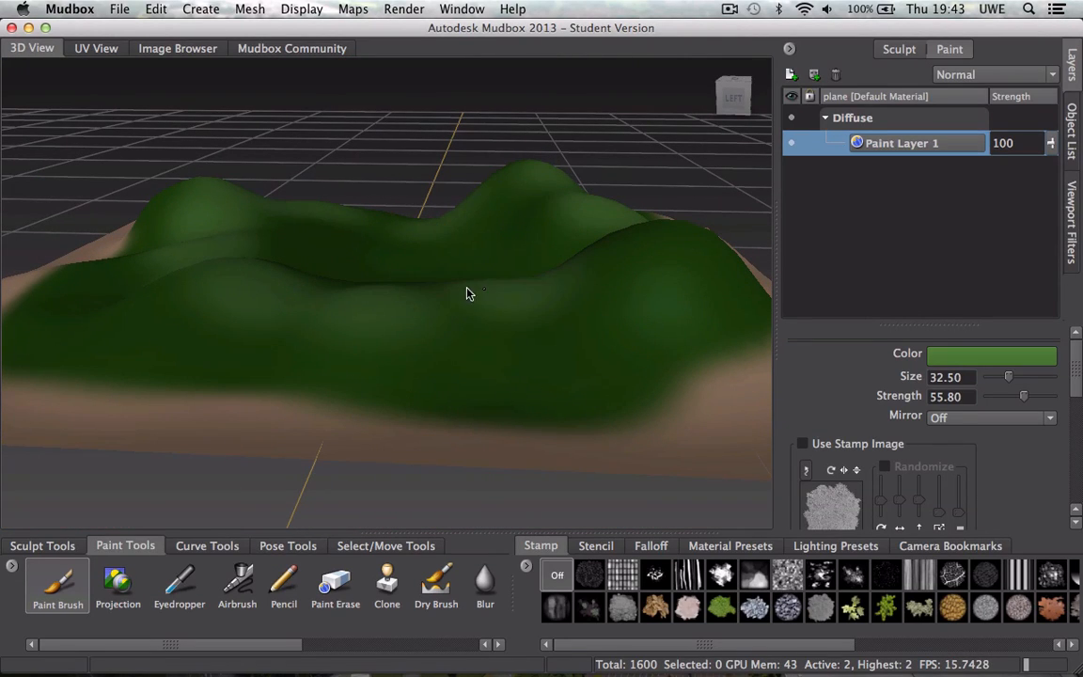
mouse_move(621, 267)
left_mouse_down("alt")
mouse_move(597, 271)
mouse_move(551, 367)
left_mouse_up("alt")
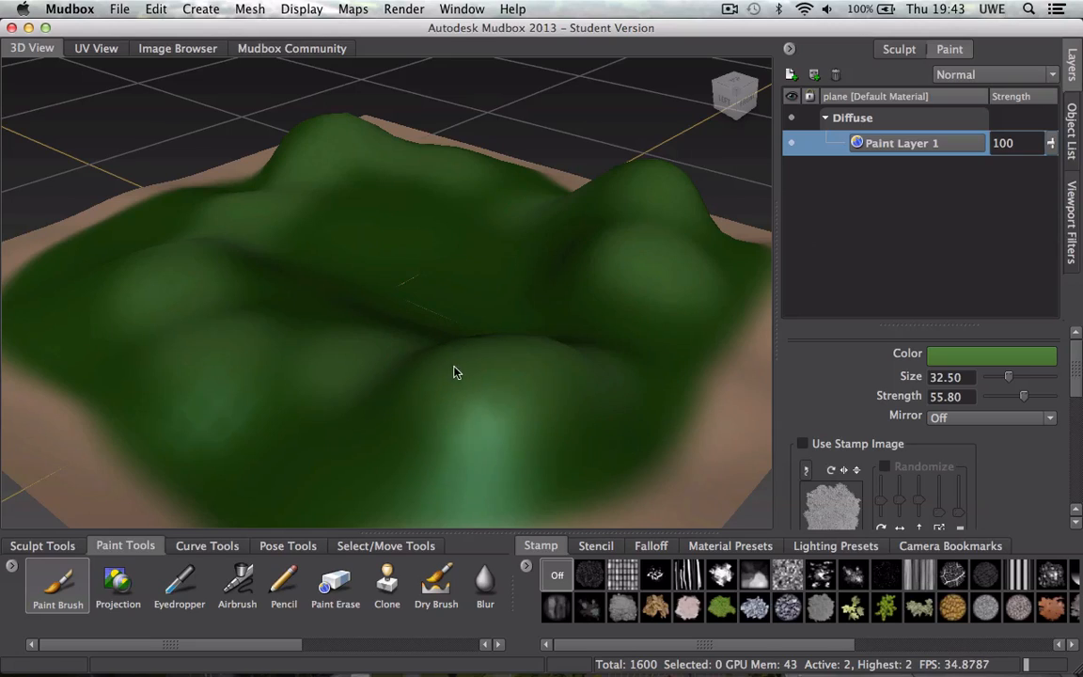
mouse_move(459, 380)
left_mouse_down("alt")
mouse_move(605, 343)
mouse_move(750, 351)
mouse_move(623, 341)
left_mouse_up("alt")
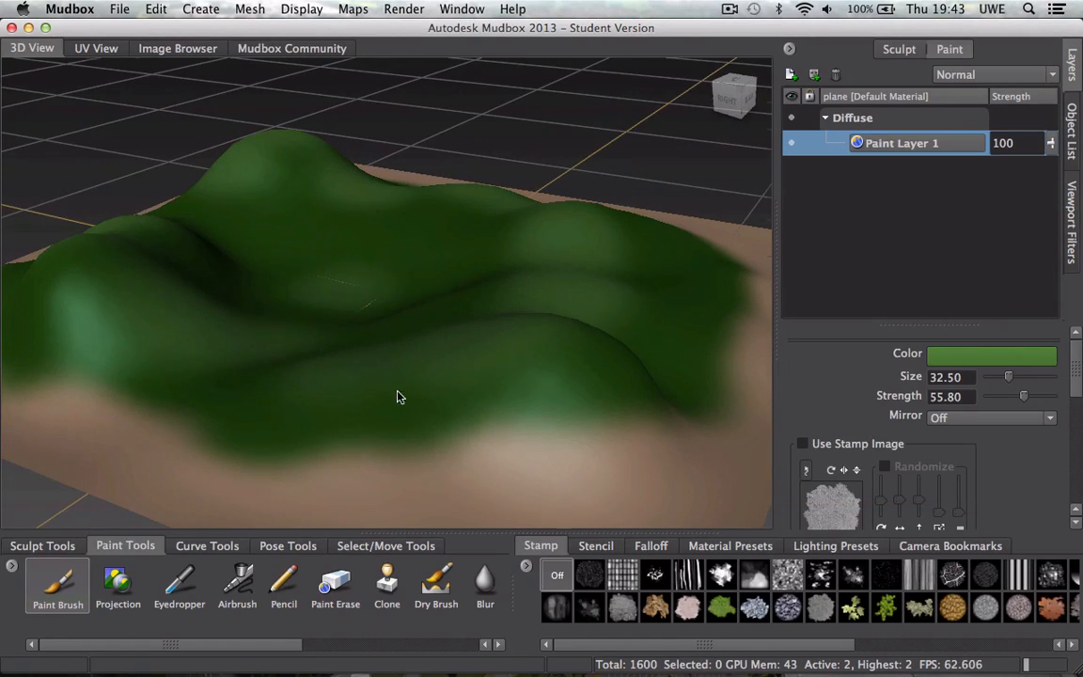
left_click_drag(398, 394, 471, 388, "alt")
scroll(470, 389, "up", 5)
scroll(468, 387, "down", 6)
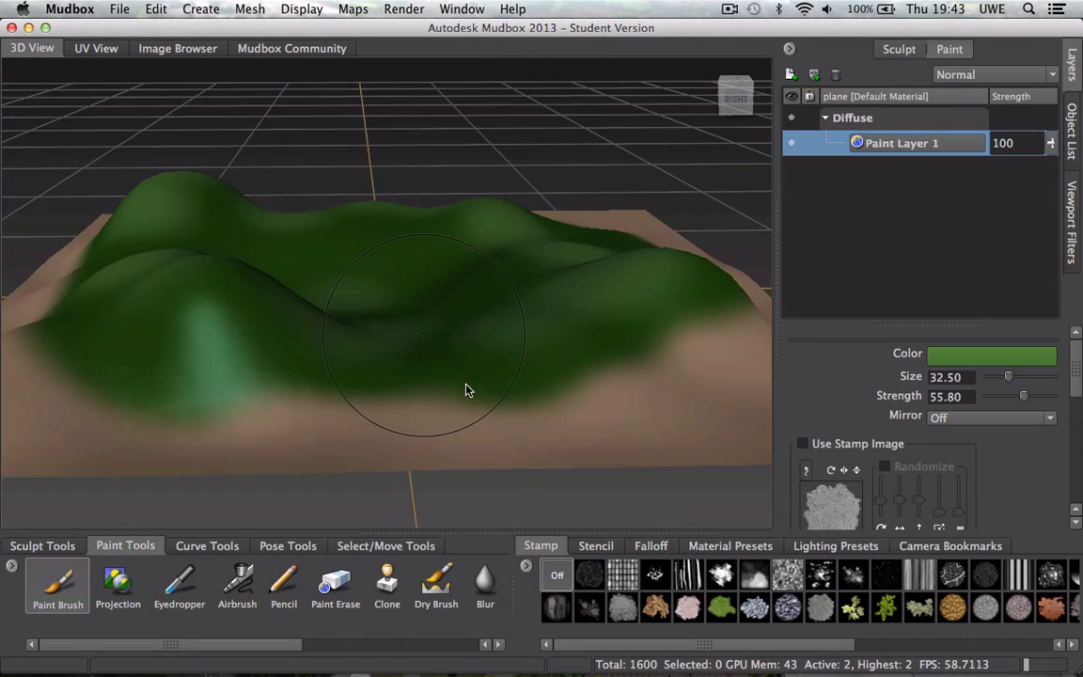
left_click_drag(503, 425, 504, 422, "alt")
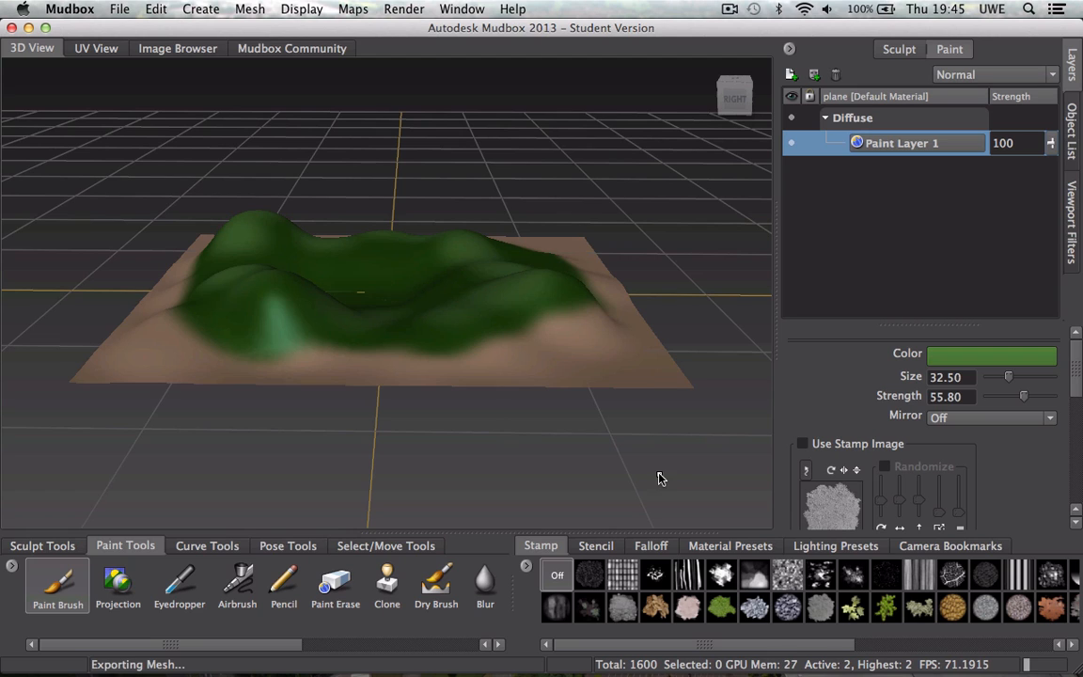
Select the whole terrain mesh and export the selection to Downloads as an Autodesk FBX file named terrain.
left_click(154, 9)
left_click(193, 113)
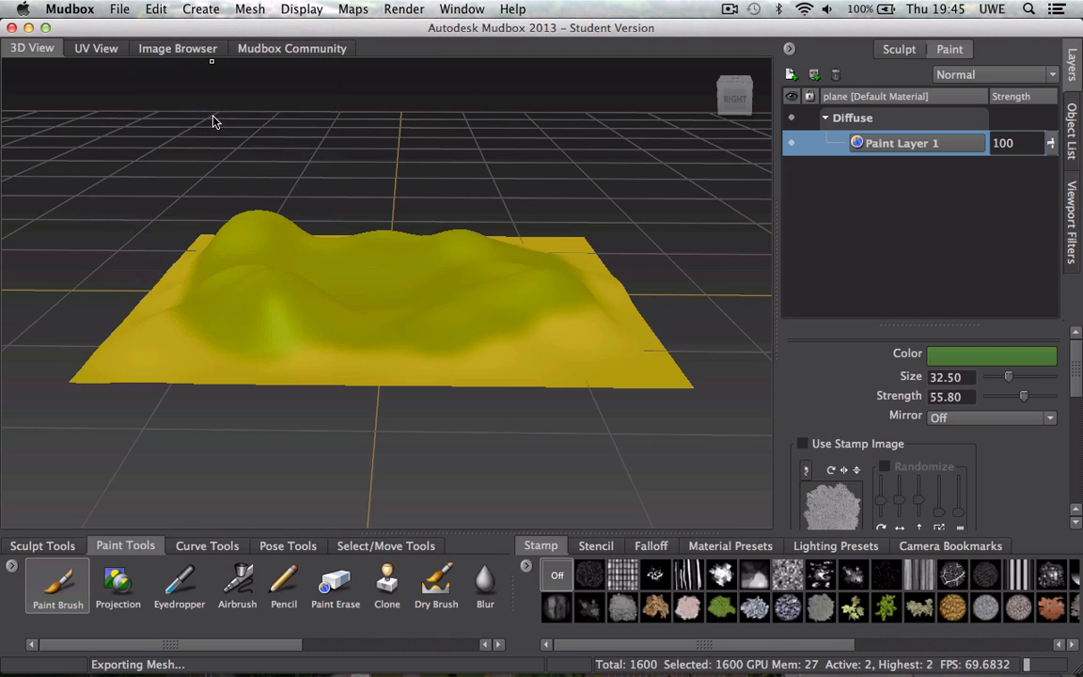
left_click(121, 12)
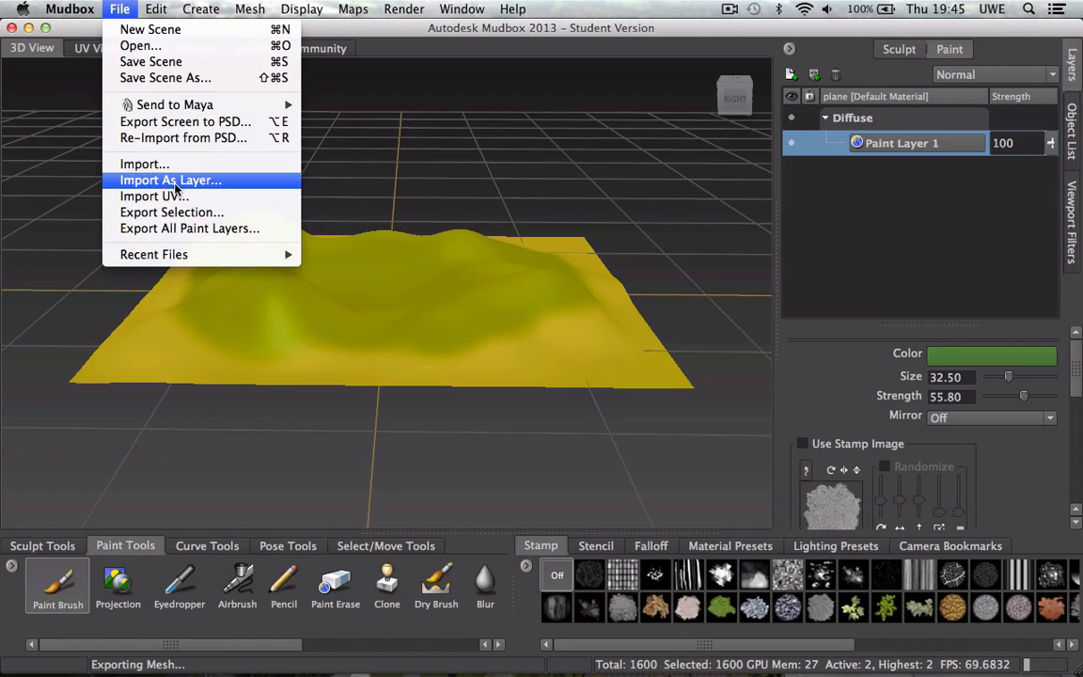
left_click(191, 211)
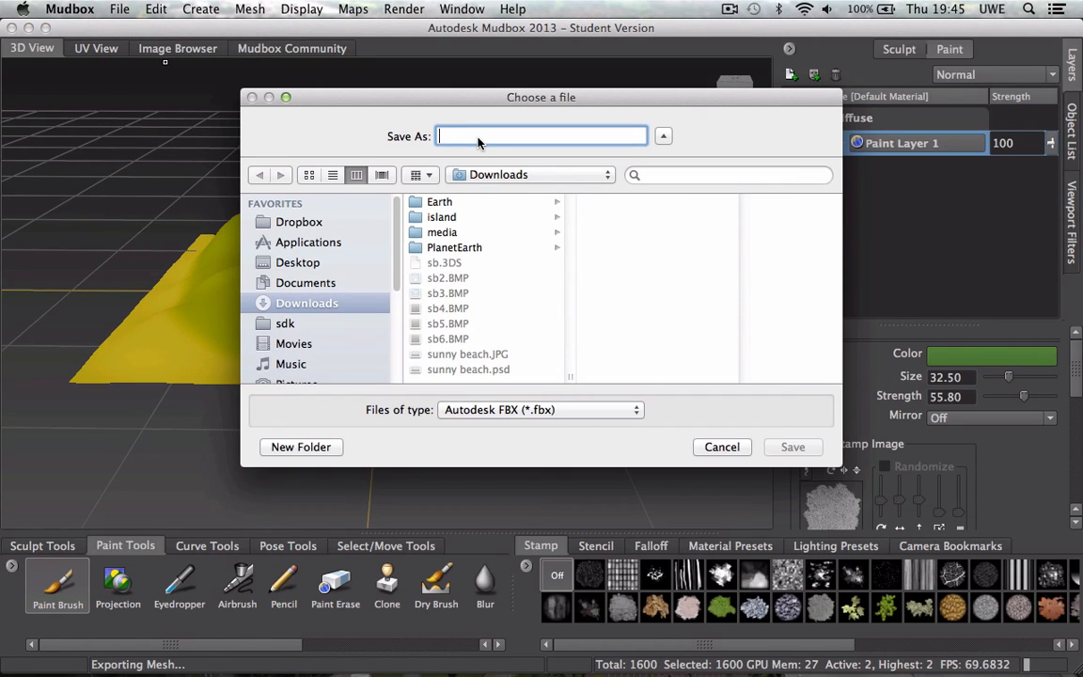
type("te")
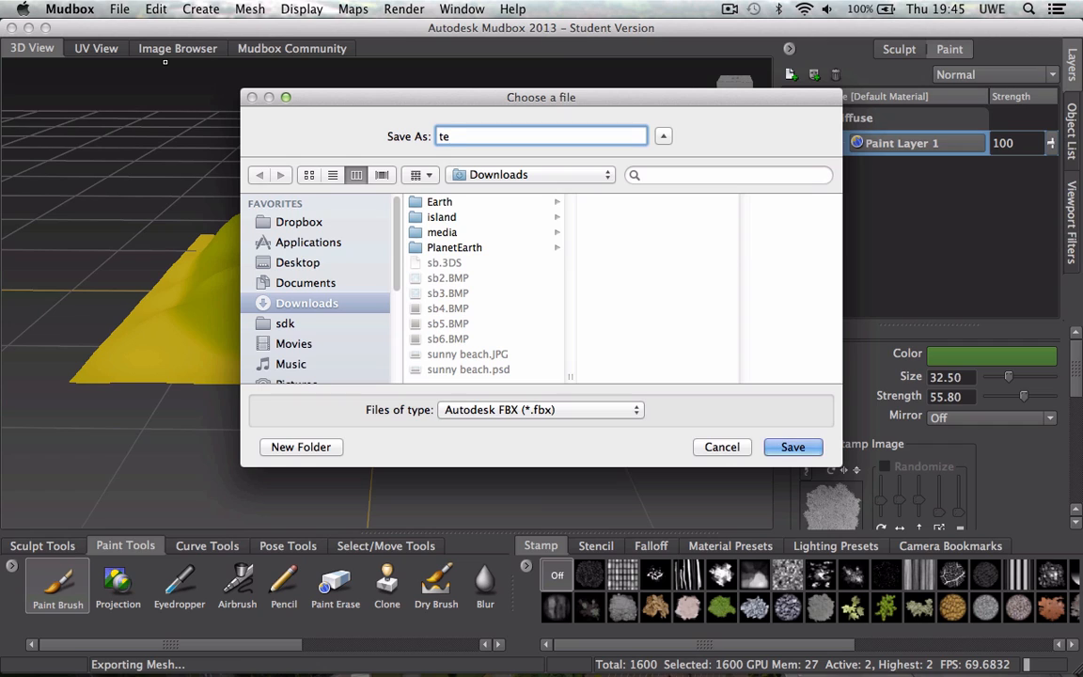
type("rrain")
left_click(788, 447)
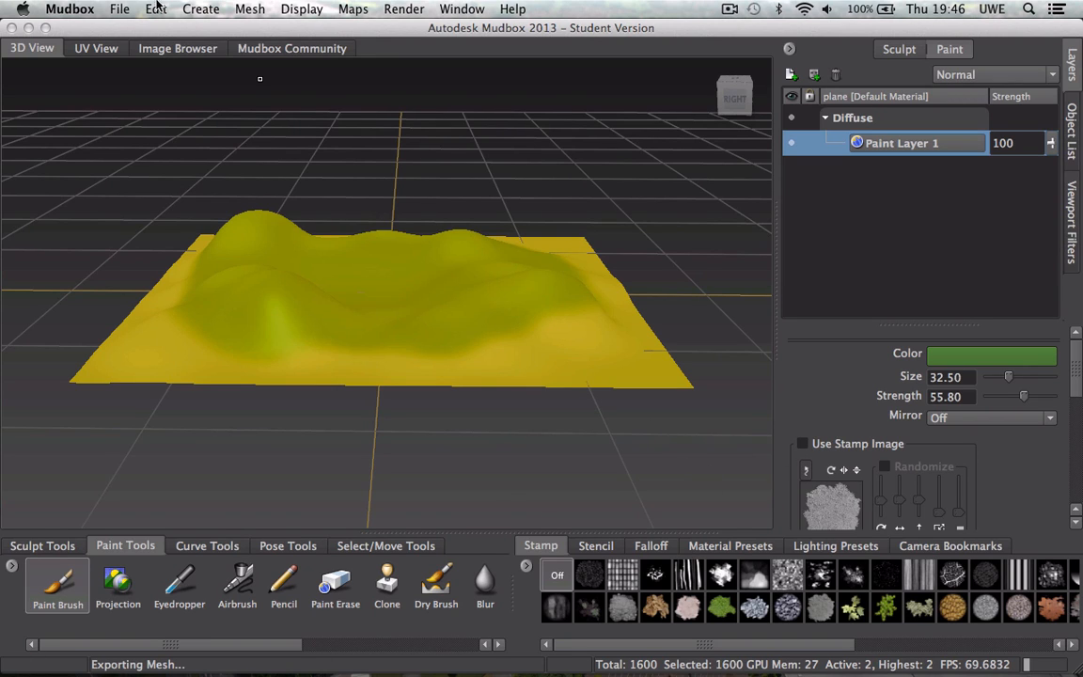
Save the Mudbox scene in Downloads under the name terrain.
left_click(120, 9)
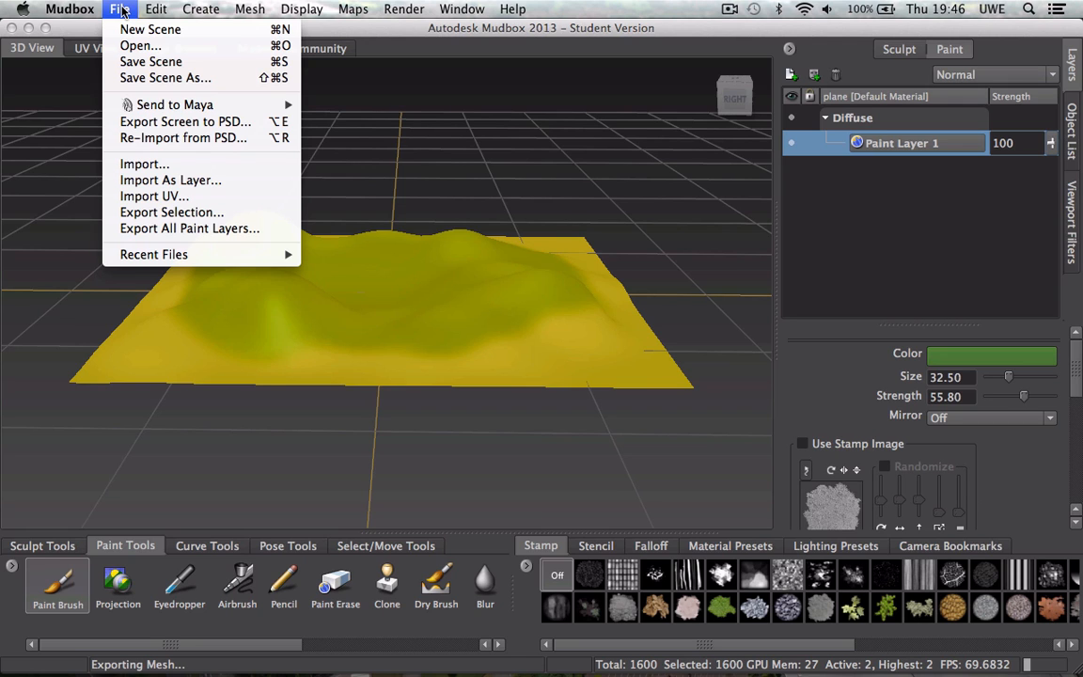
left_click(153, 63)
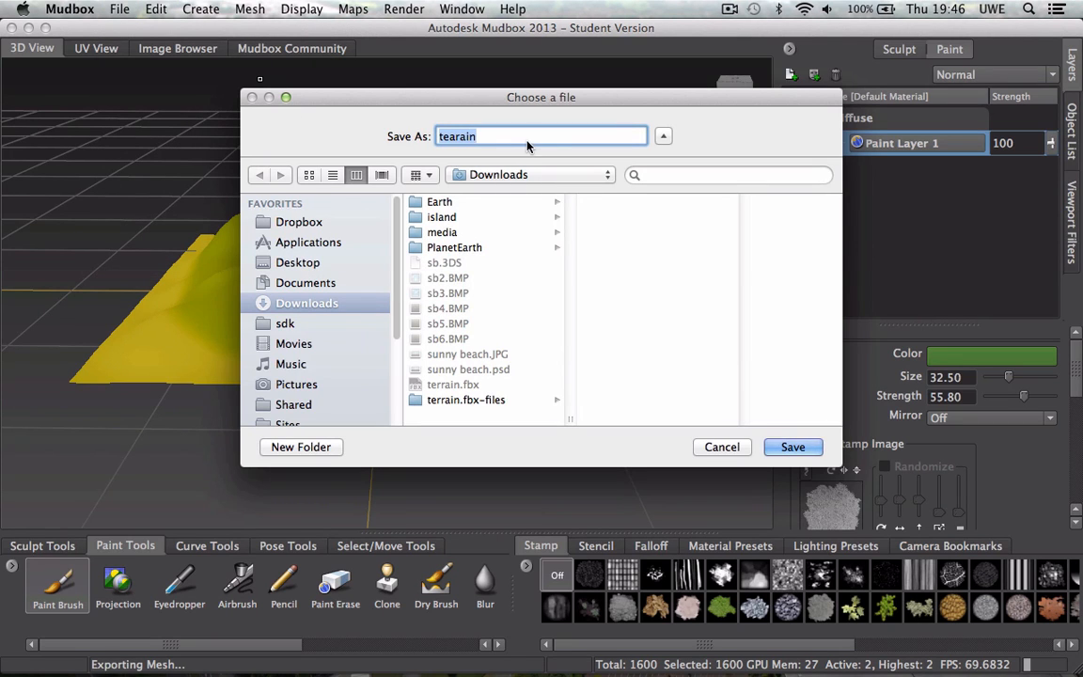
left_click(461, 139)
key("BackSpace")
type("r")
left_click(793, 446)
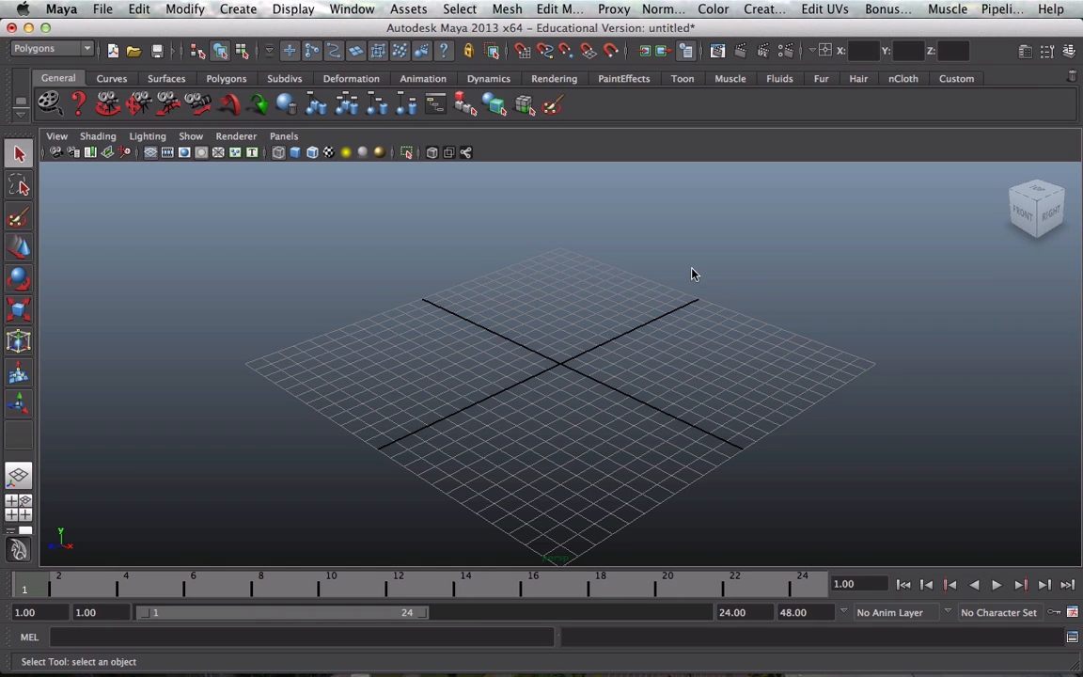
Switch to Maya and import terrain.fbx from the Downloads folder into the empty scene.
left_click(100, 10)
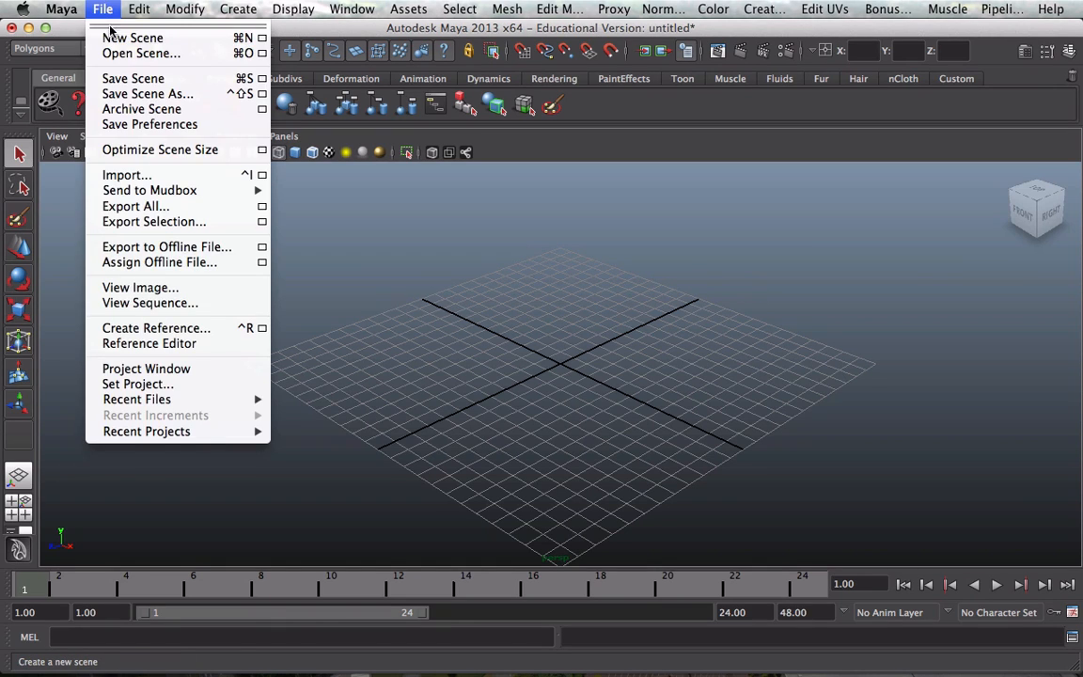
left_click(131, 175)
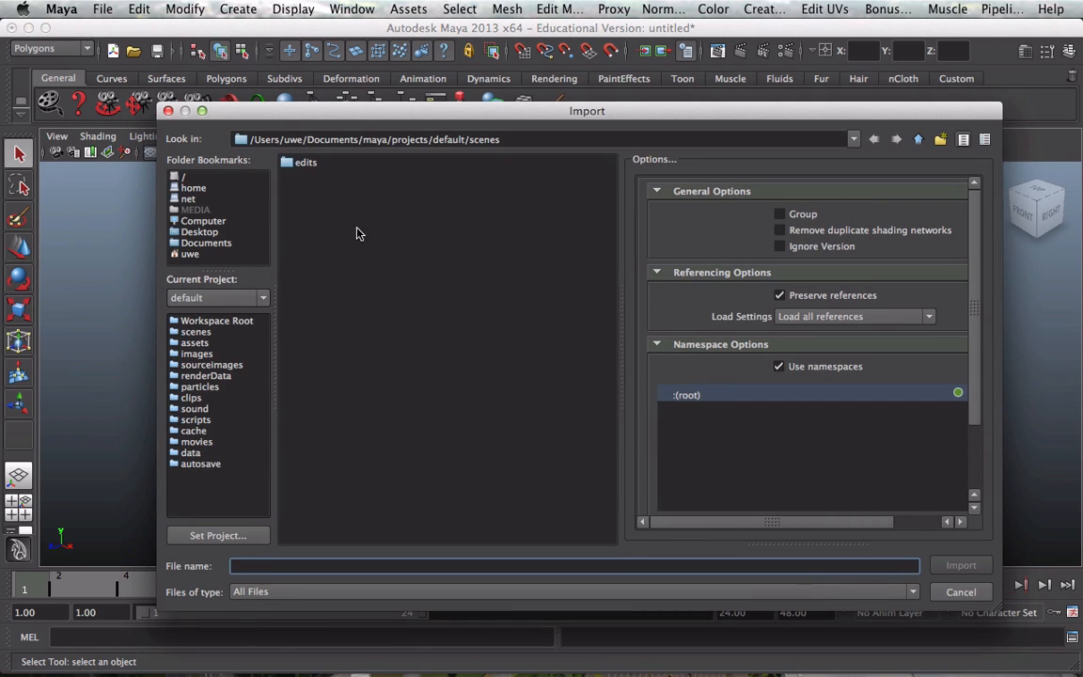
left_click(196, 255)
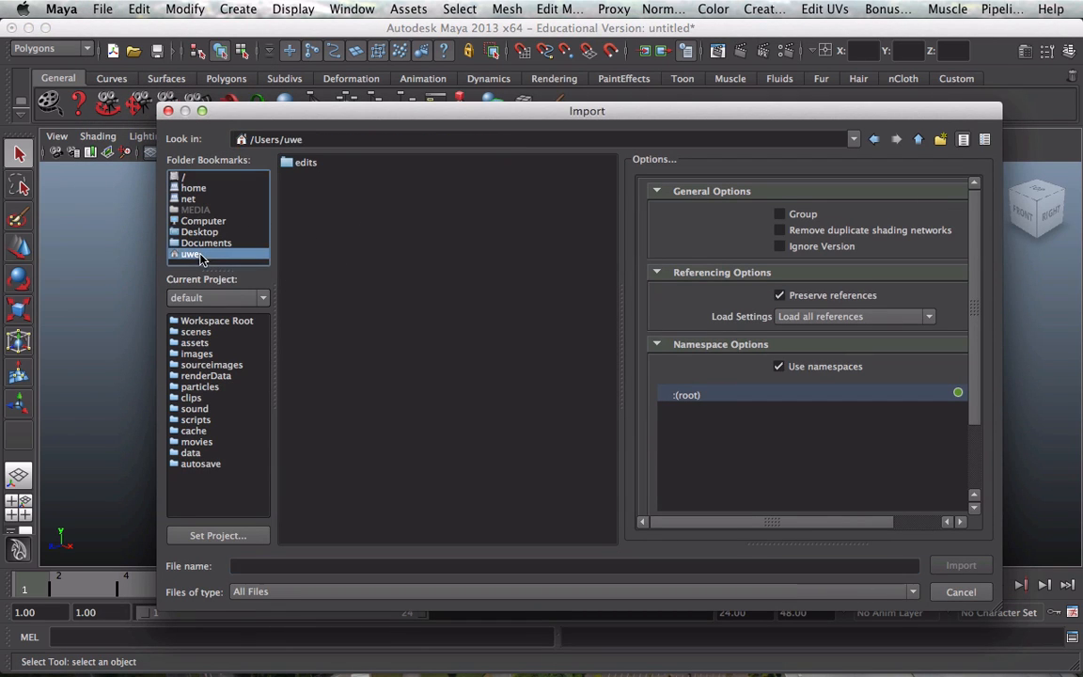
double_click(306, 229)
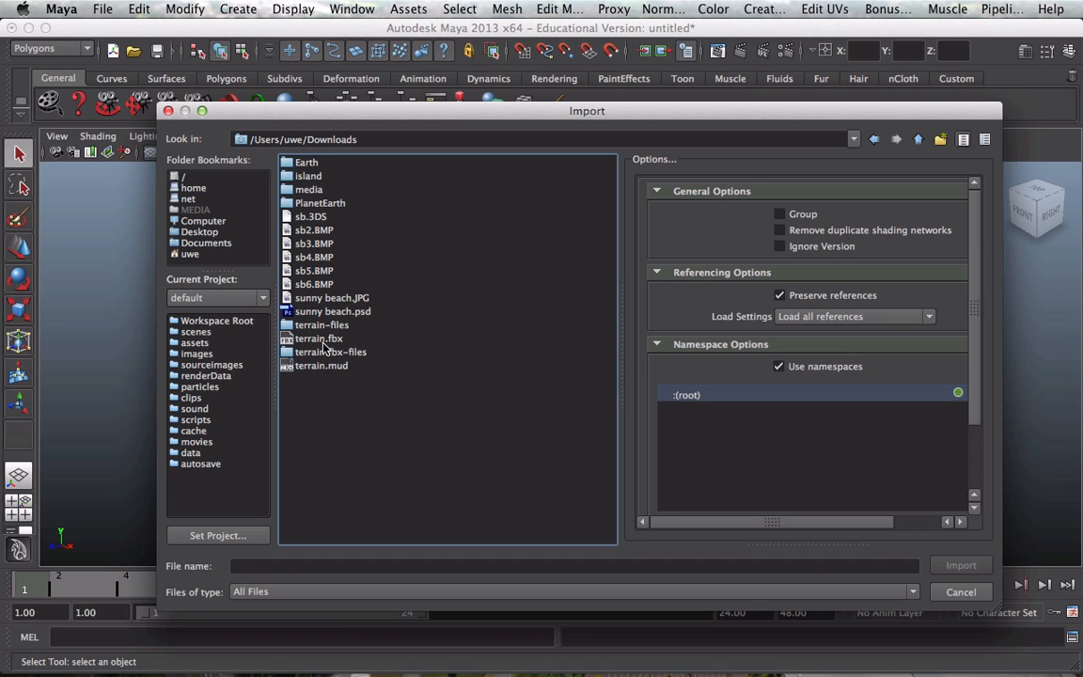
left_click(320, 339)
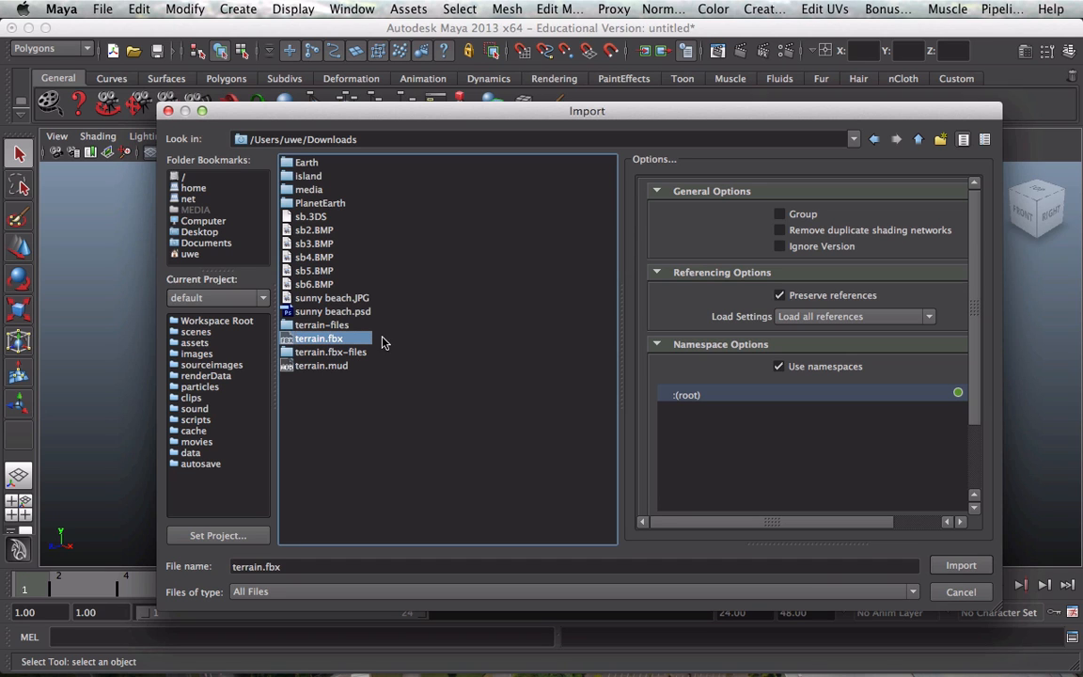
left_click(963, 567)
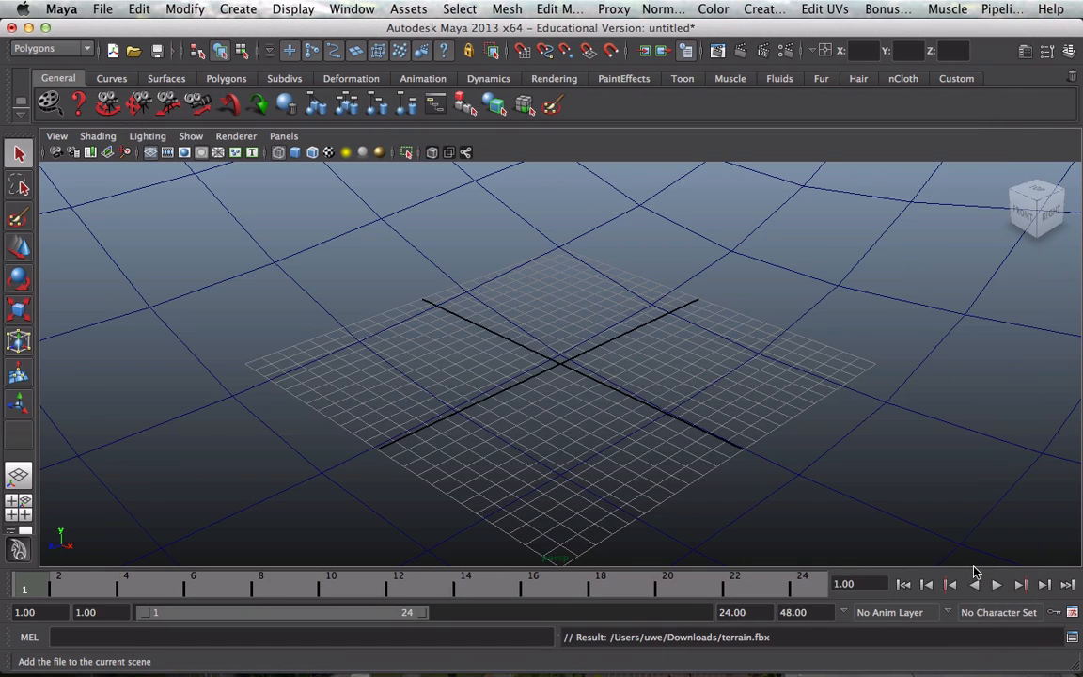
Frame the whole imported terrain in the perspective view and select its mesh.
key("a")
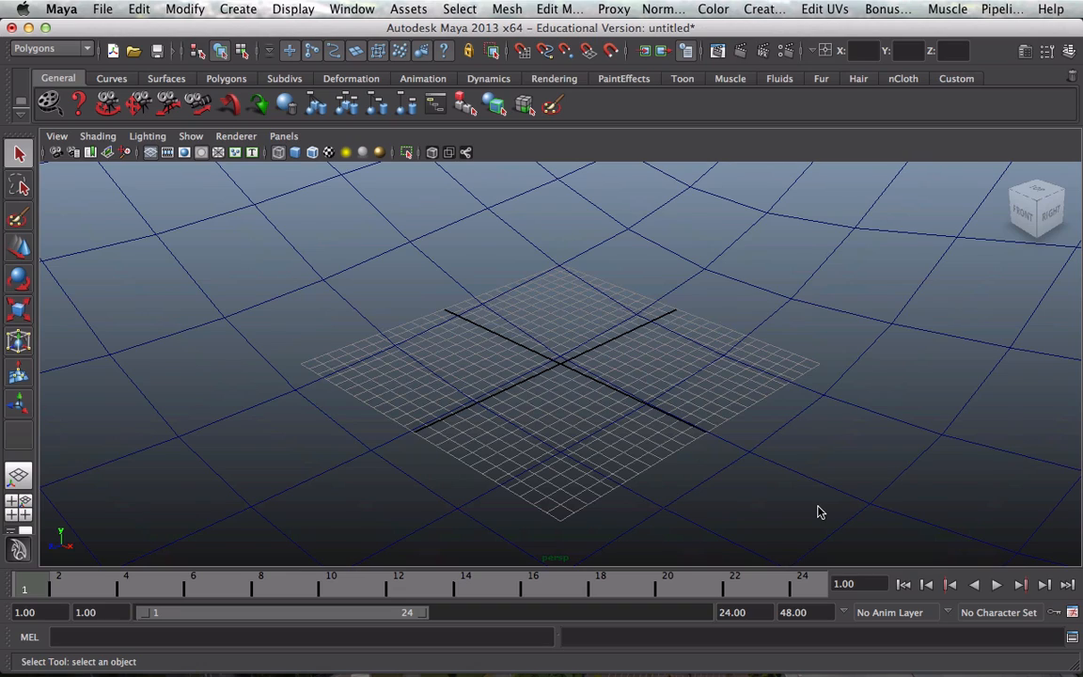
key("a")
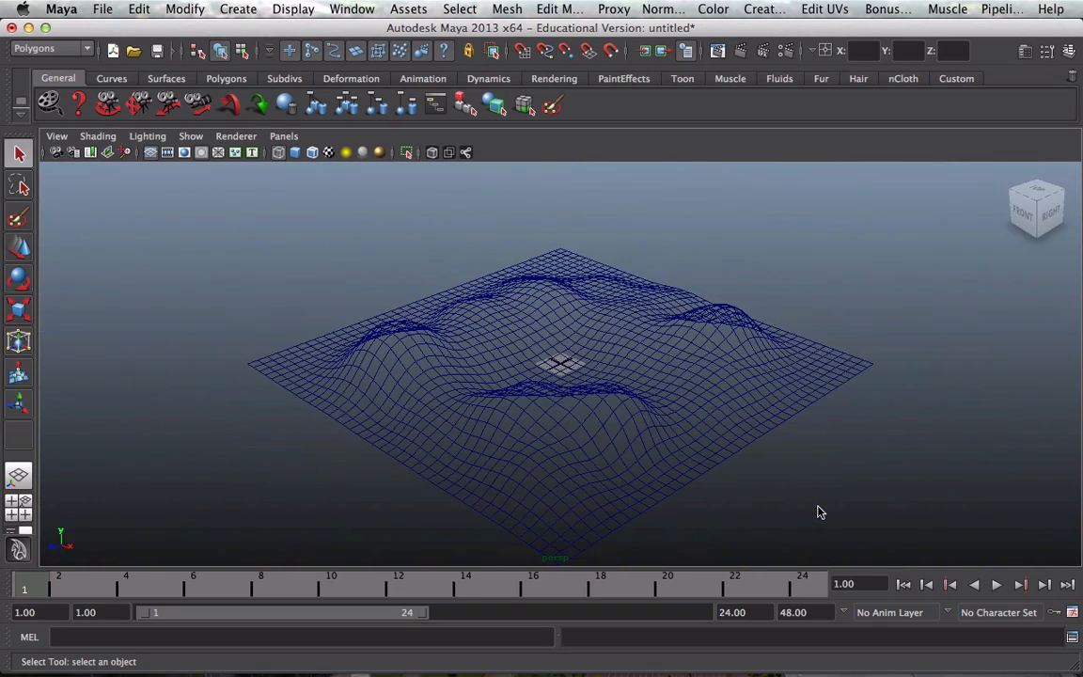
scroll(818, 513, "down", 3)
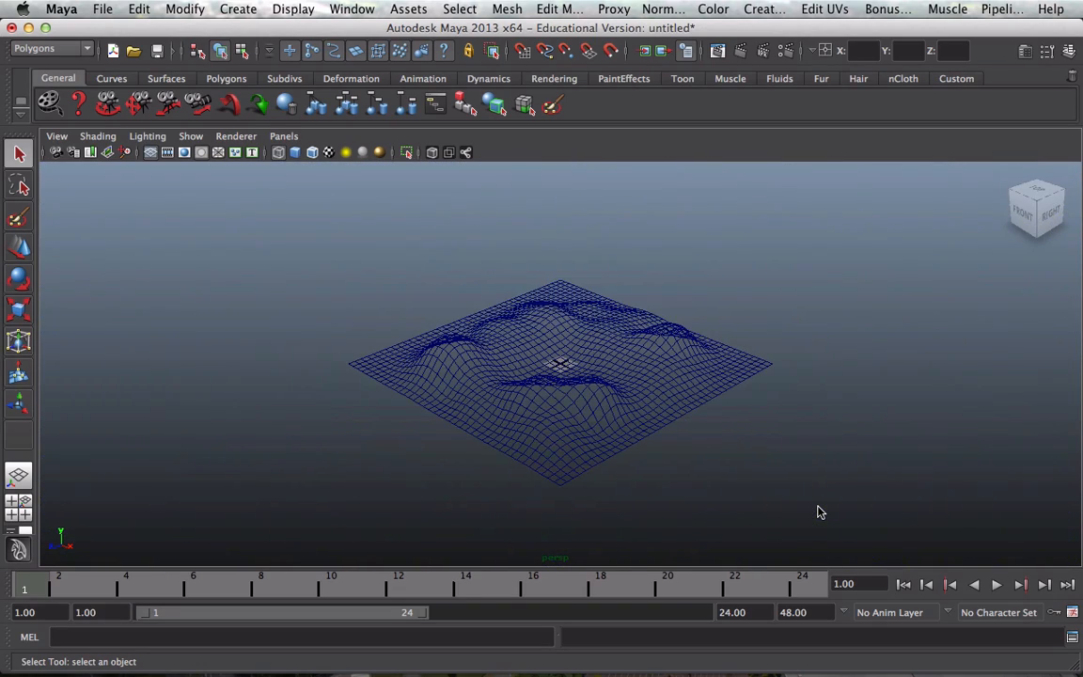
left_click(686, 389)
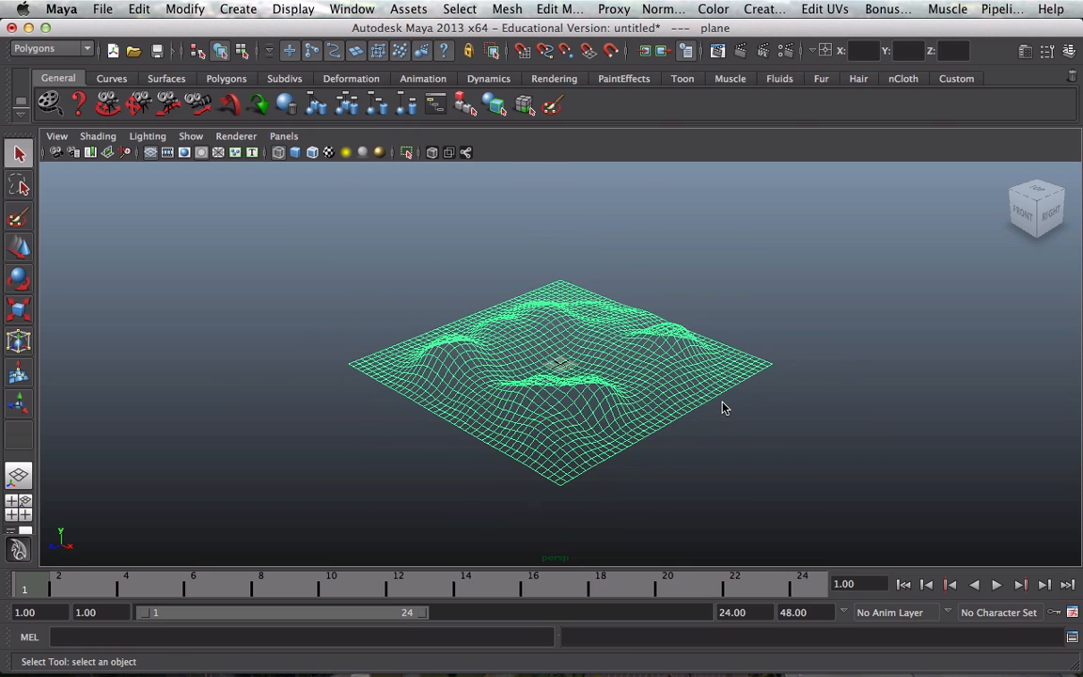
Scale the terrain mesh down uniformly to about 0.094 of its size and frame it in the perspective view.
key("r")
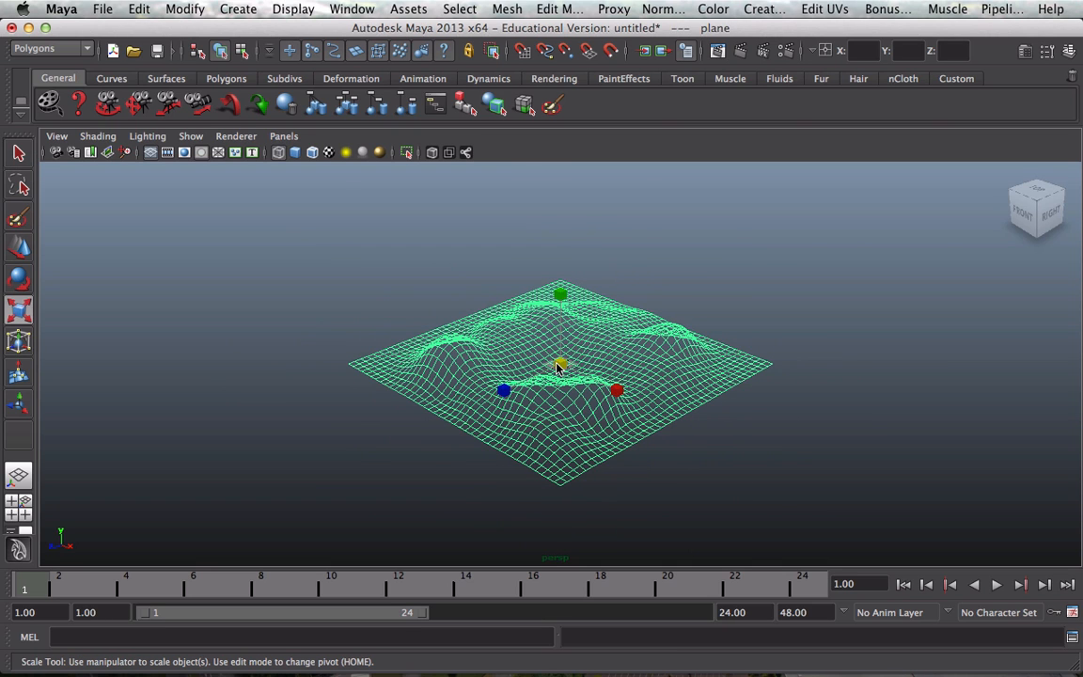
left_click_drag(559, 367, 379, 340)
middle_click_drag(379, 341, 366, 341)
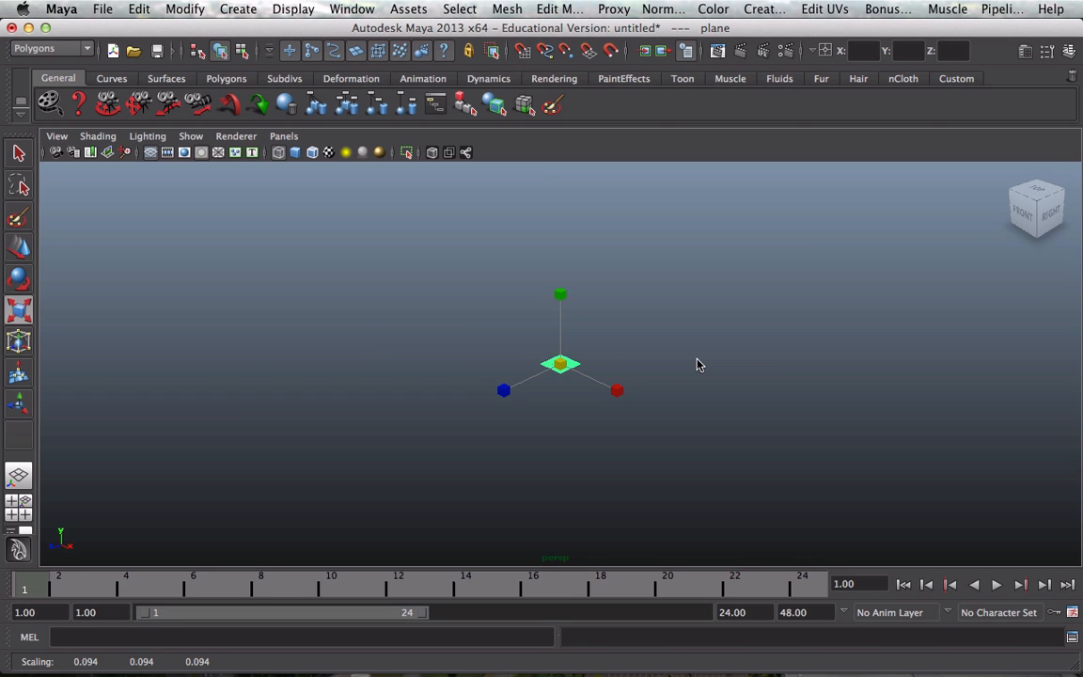
key("ctrl+z")
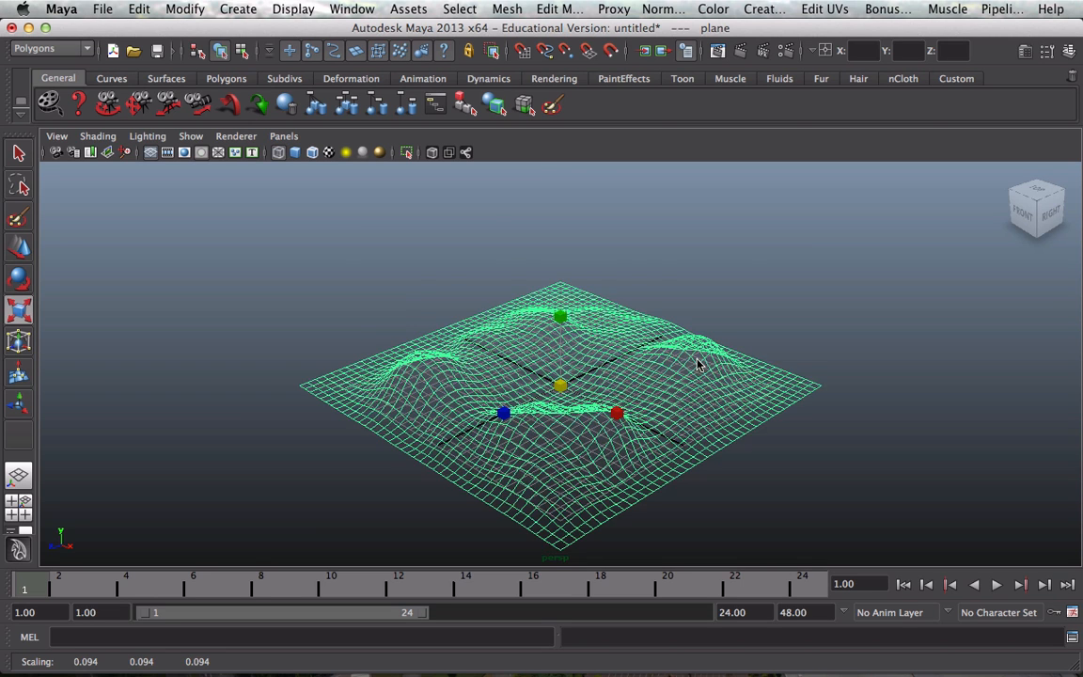
Deselect the terrain and display it smooth-shaded with its painted textures, viewing it from its right side.
left_click(852, 395)
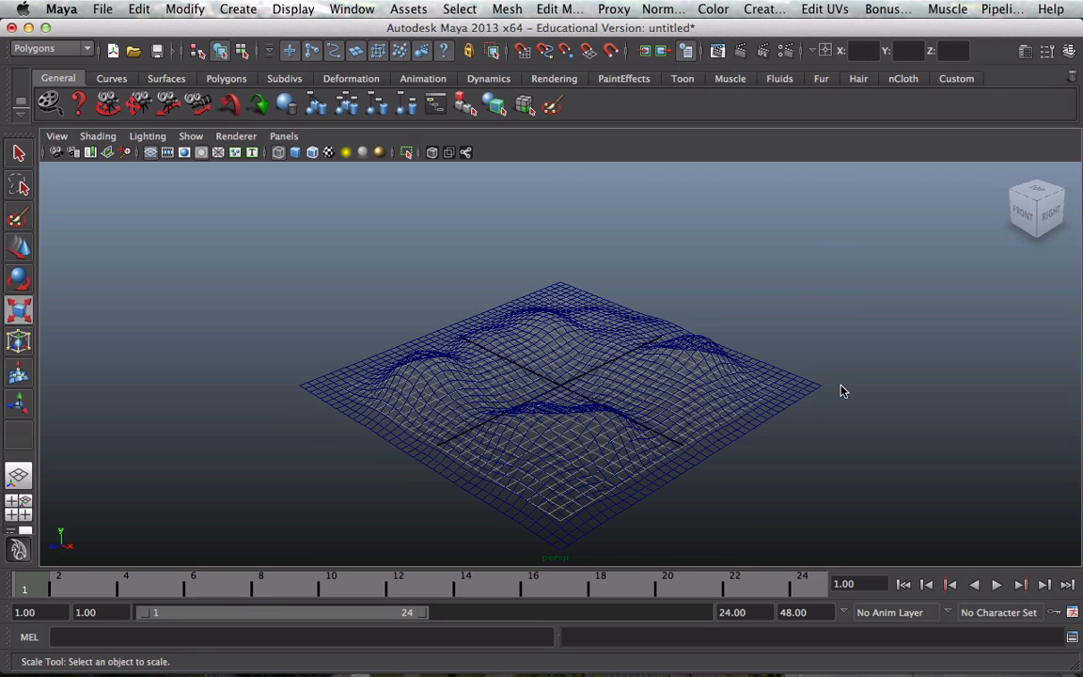
key("6")
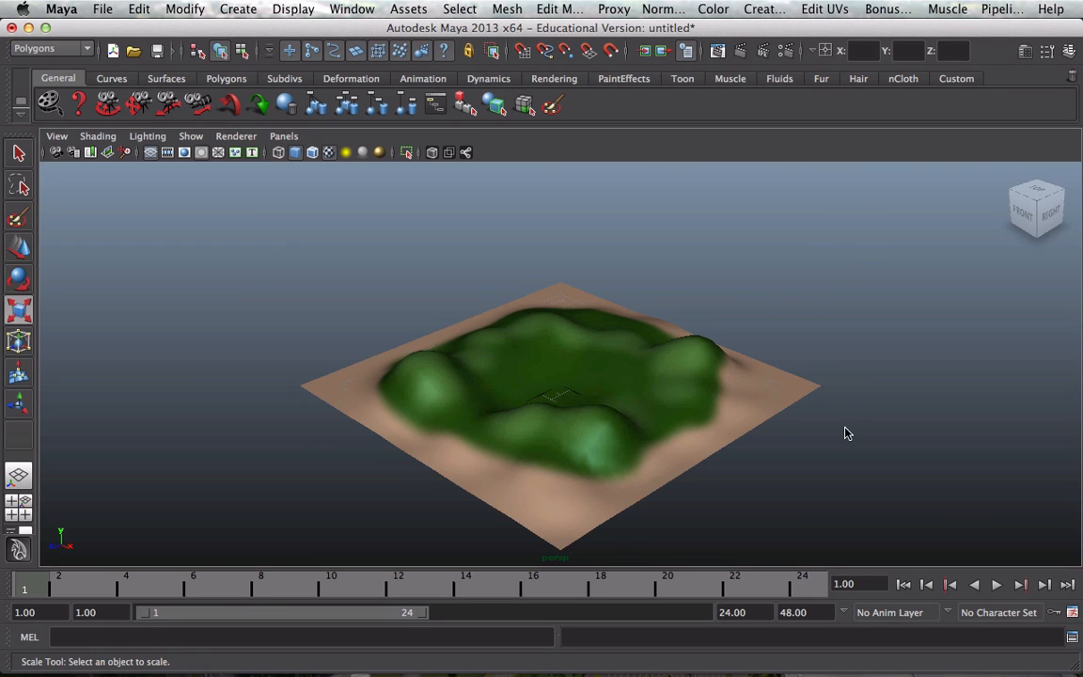
left_click_drag(870, 440, 771, 442, "alt")
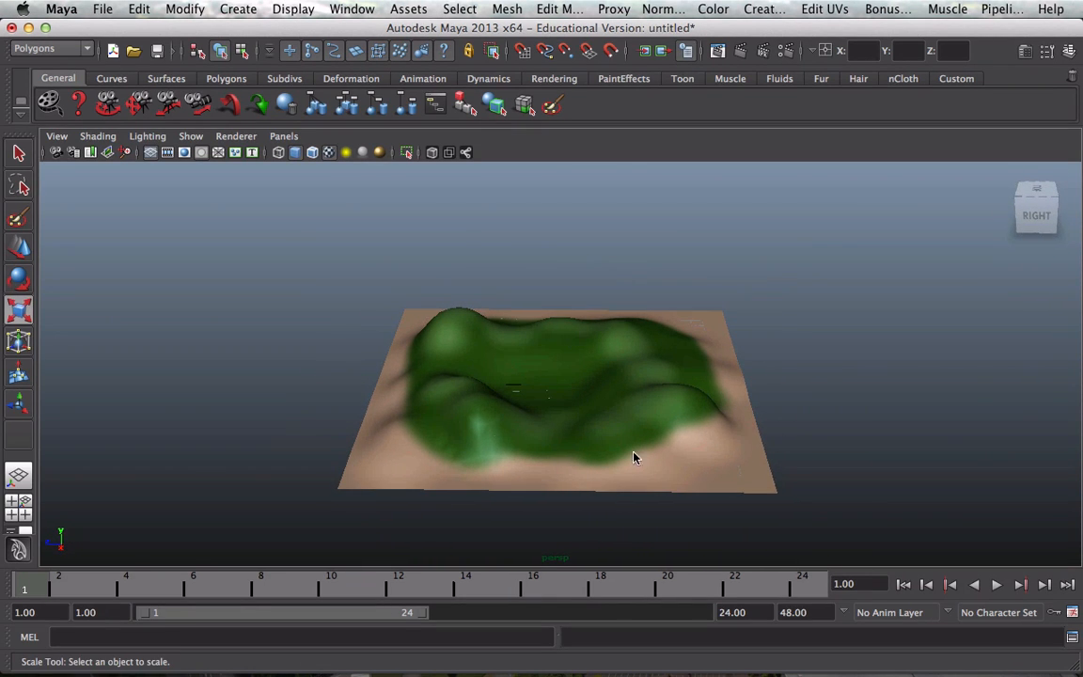